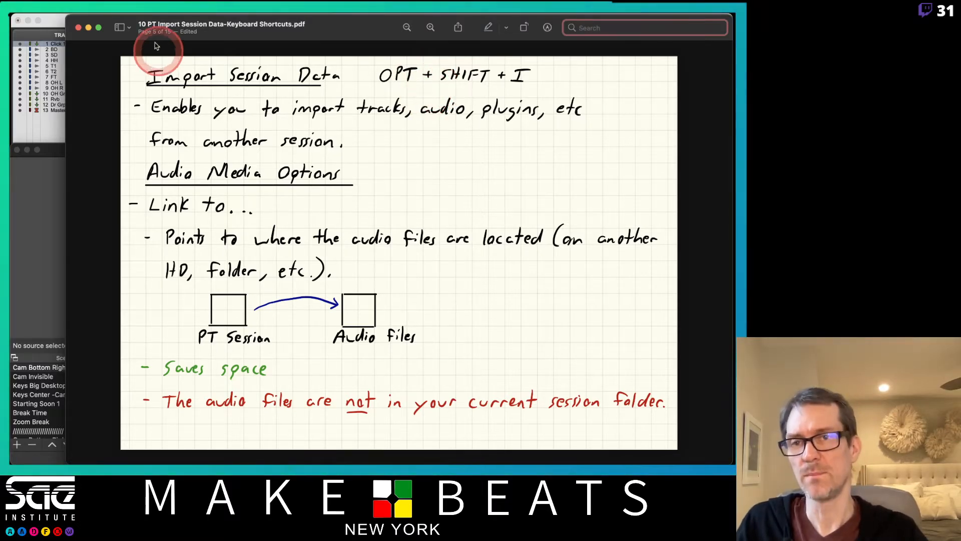
# - Return to the Drum Setup mix session and open the Import Session Data command
pyautogui.click(57, 25)
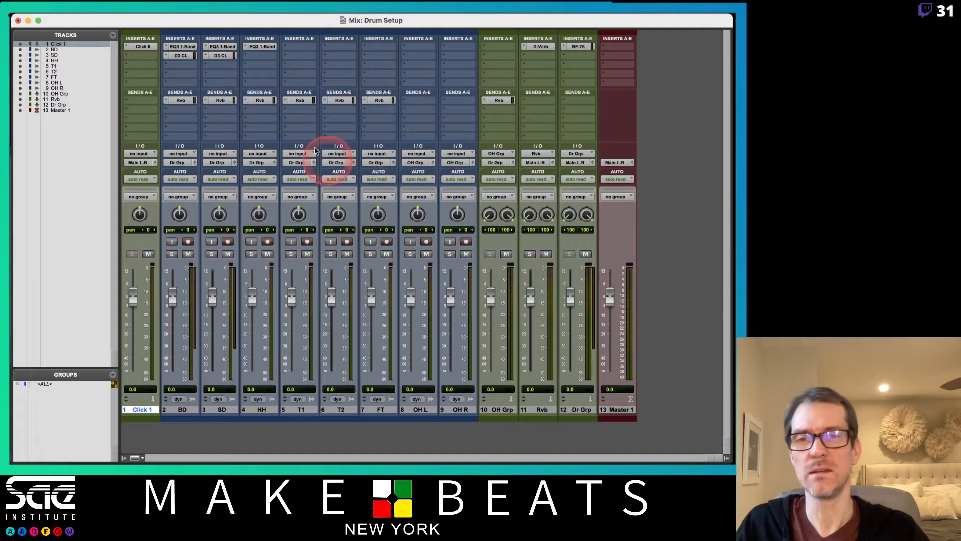
pyautogui.moveTo(296, 15)
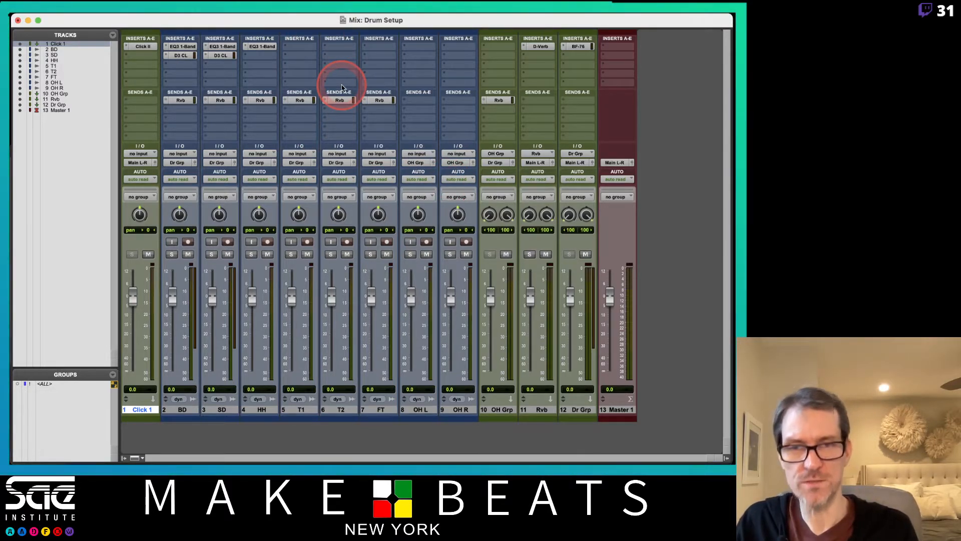
pyautogui.hotkey('alt', 'shift', 'i')
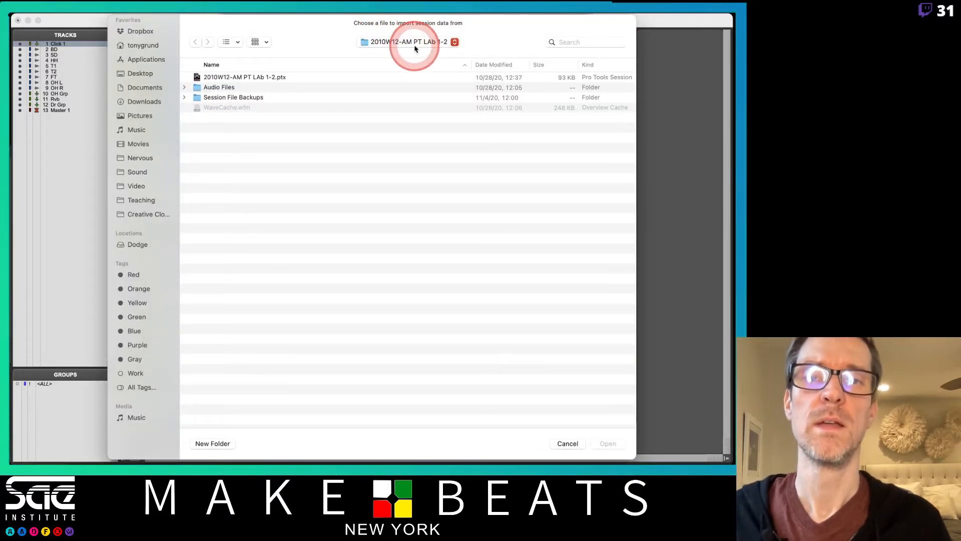
# - Browse the Pro Tools Projects folder inside Sound for a source session
pyautogui.click(143, 172)
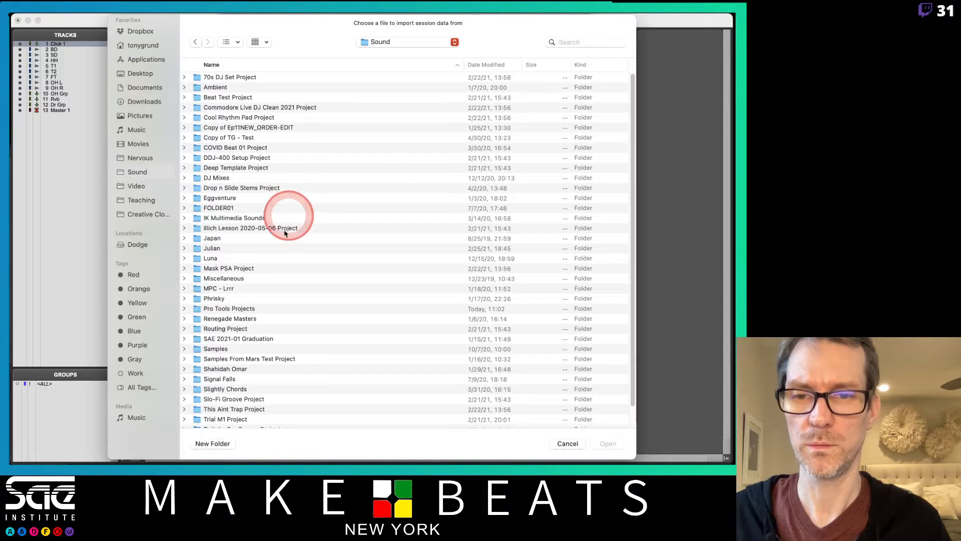
pyautogui.doubleClick(252, 311)
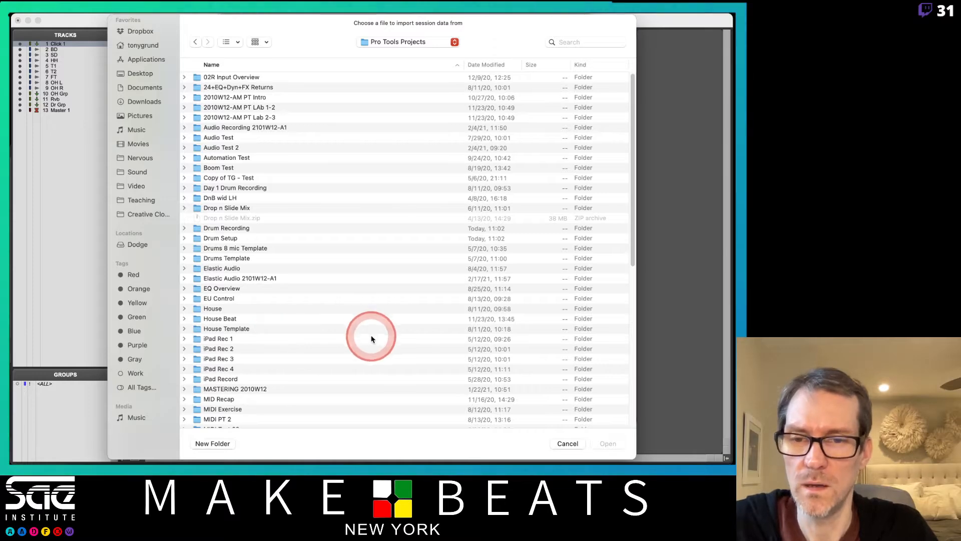
pyautogui.scroll(-15, 371, 338)
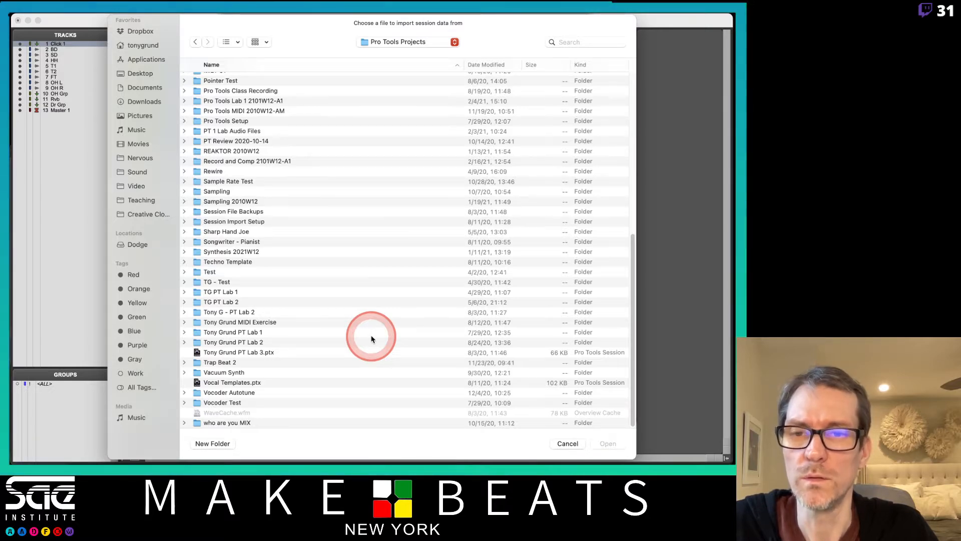
pyautogui.scroll(3, 363, 301)
pyautogui.scroll(-3, 364, 300)
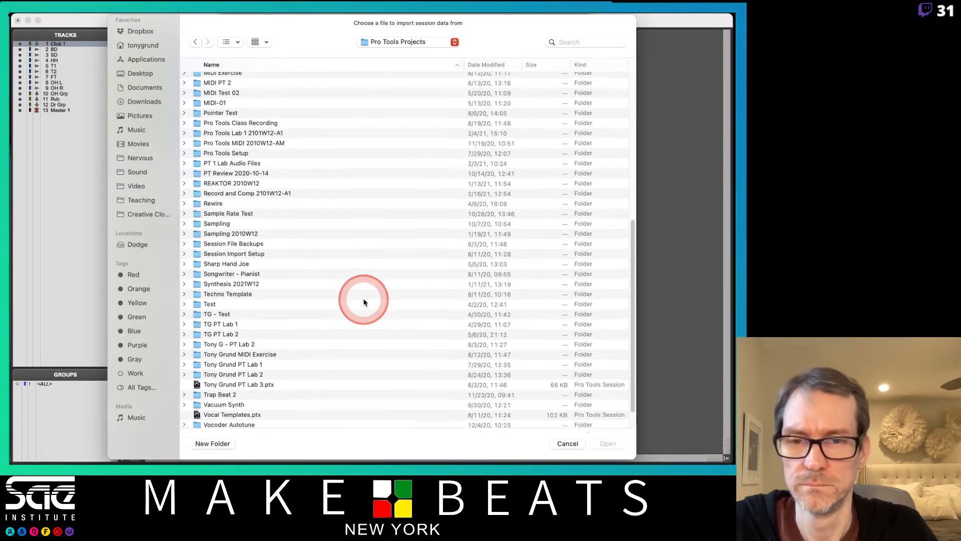
pyautogui.scroll(10, 364, 302)
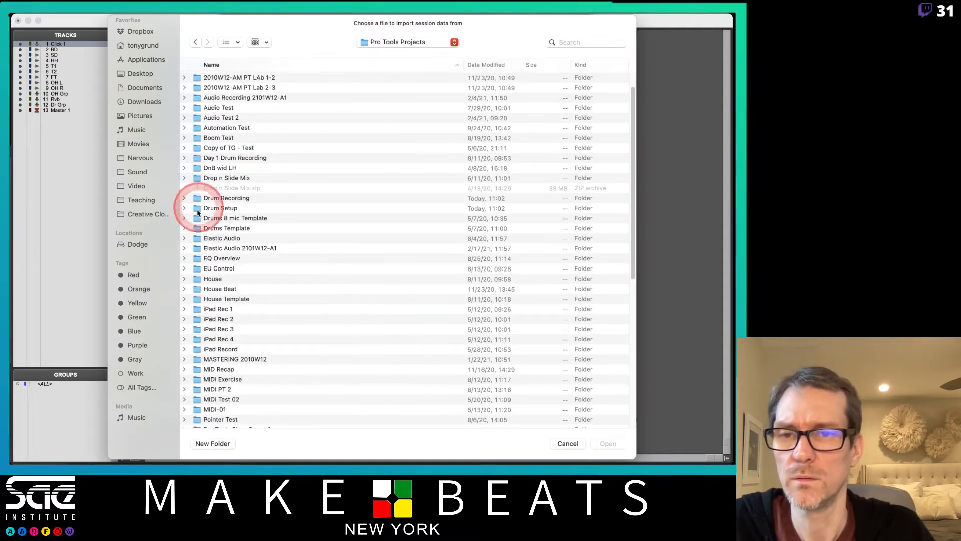
# - Open the Rubidouex MIX 08-19-2020 session from Teaching > Pro Tools Editing Projects > Rubidouex folder and dismiss the start-time notice
pyautogui.click(164, 200)
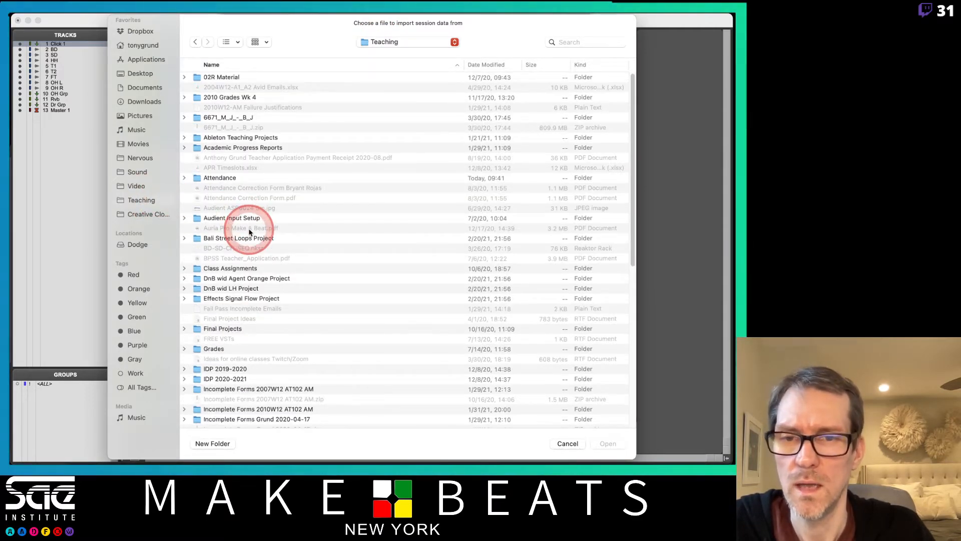
pyautogui.scroll(-5, 248, 232)
pyautogui.scroll(-5, 249, 233)
pyautogui.scroll(5, 248, 232)
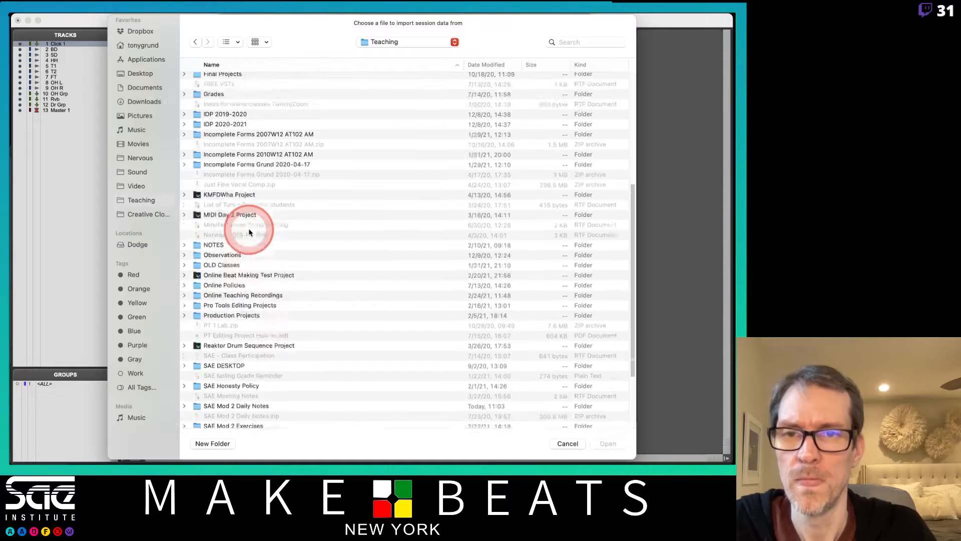
pyautogui.scroll(-3, 248, 232)
pyautogui.scroll(-3, 249, 232)
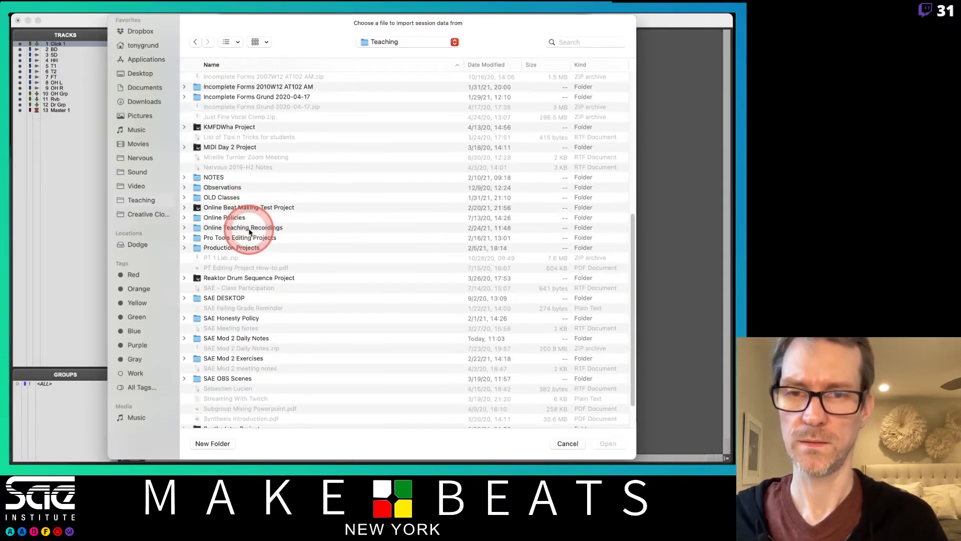
pyautogui.click(266, 239)
pyautogui.doubleClick(265, 238)
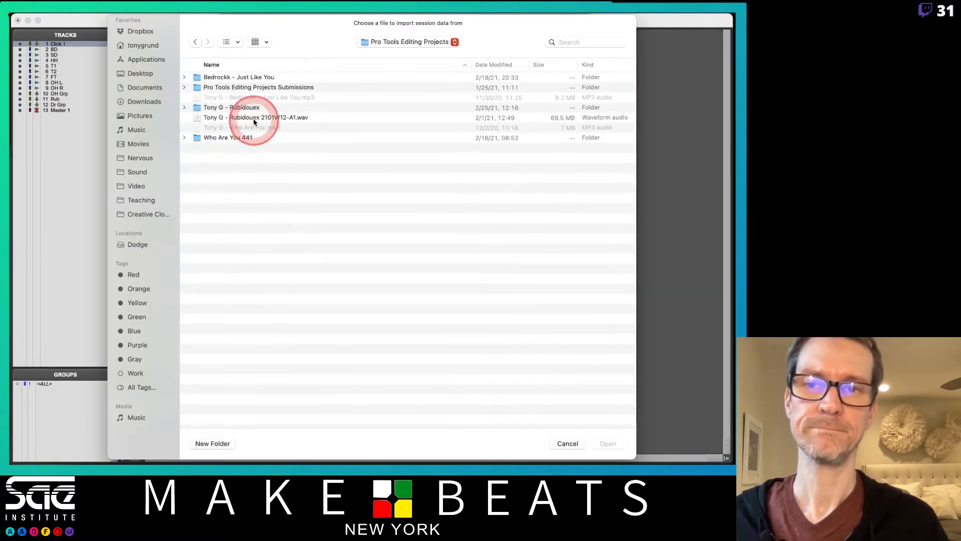
pyautogui.doubleClick(245, 108)
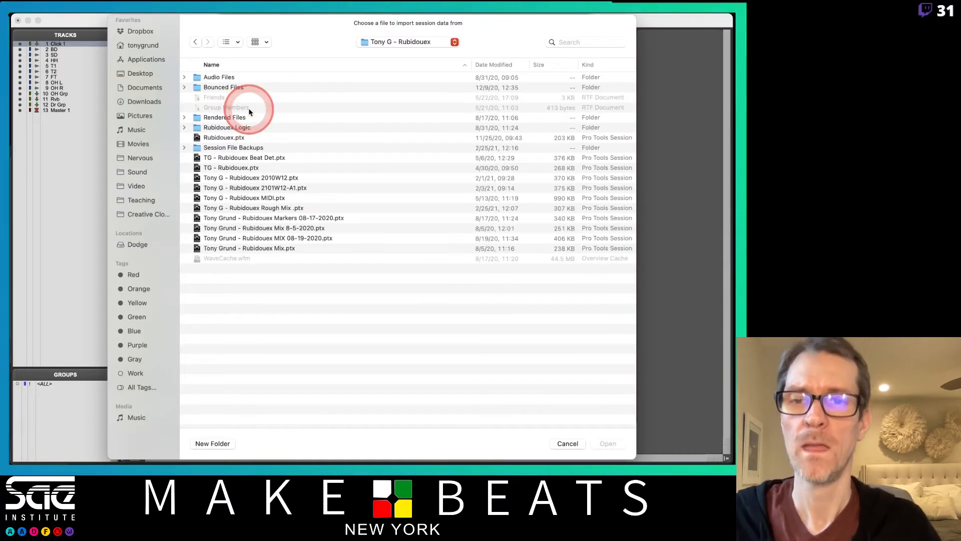
pyautogui.doubleClick(261, 240)
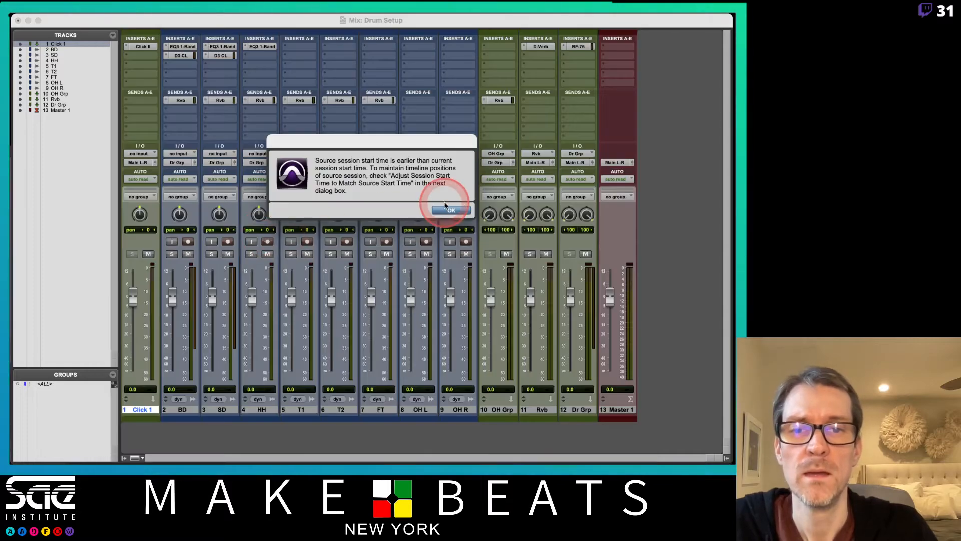
pyautogui.click(451, 210)
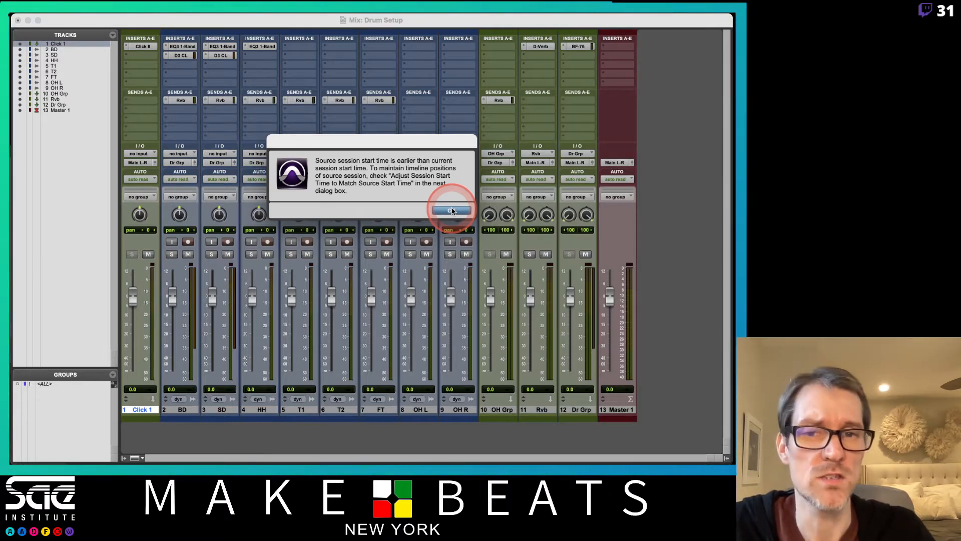
pyautogui.click(452, 210)
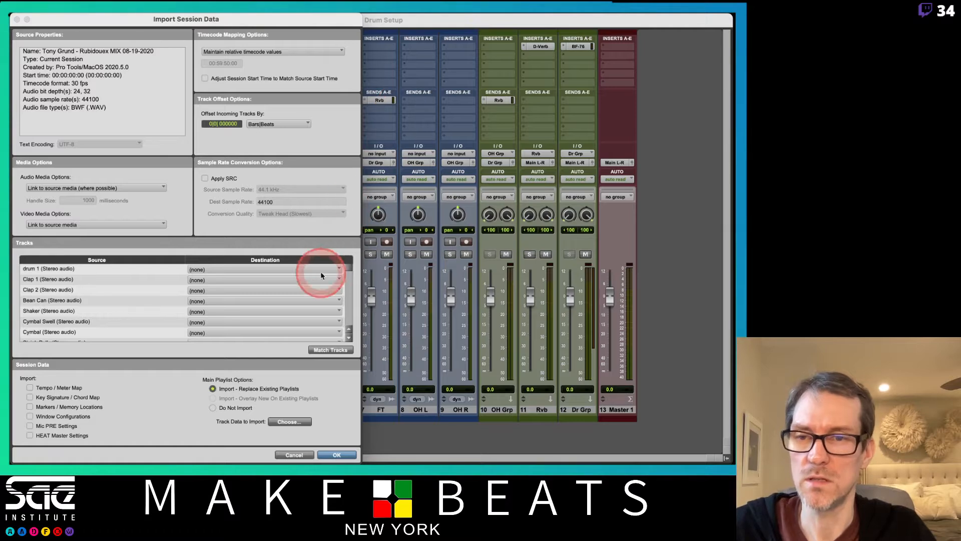
# - Set the Verse Vox 1 track's destination to New Track in the import track list
pyautogui.scroll(-1, 173, 308)
pyautogui.scroll(-10, 173, 308)
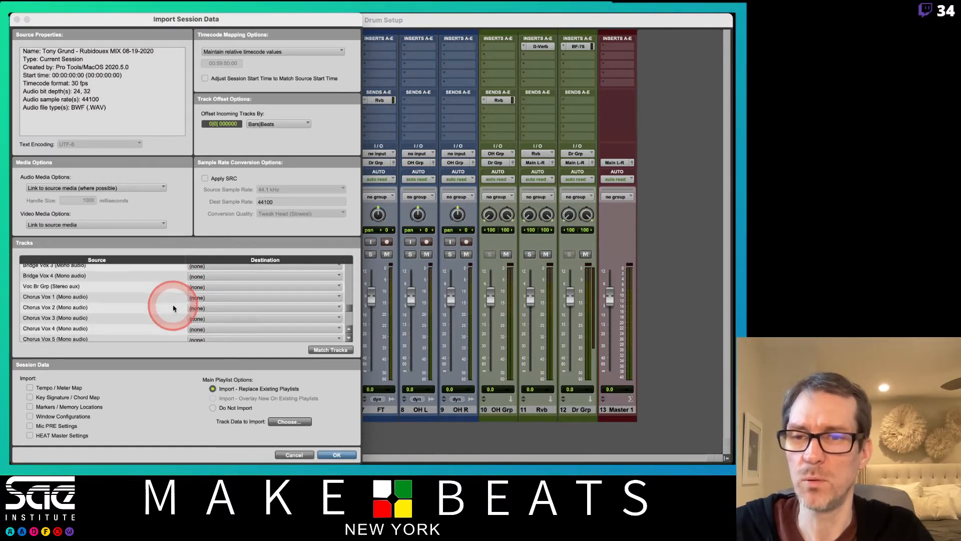
pyautogui.scroll(-5, 173, 308)
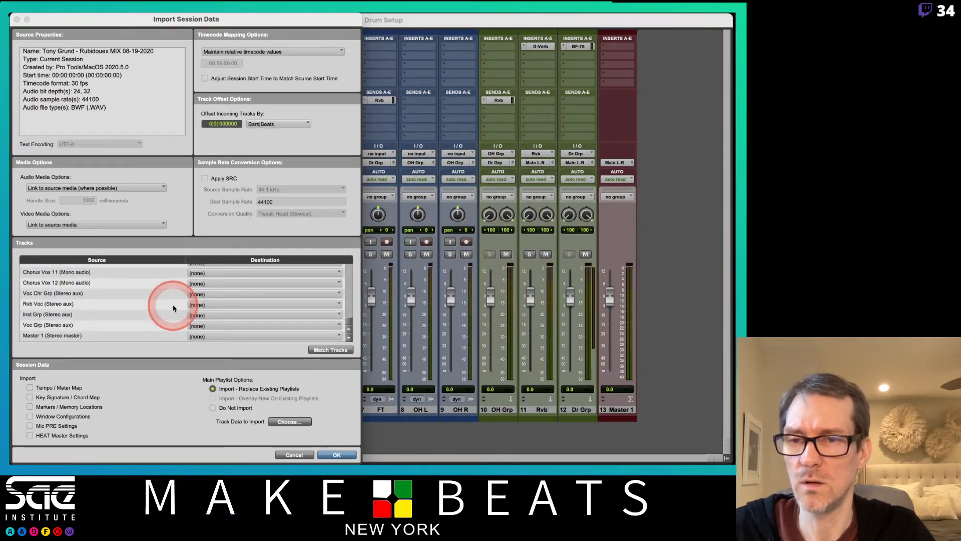
pyautogui.scroll(5, 173, 308)
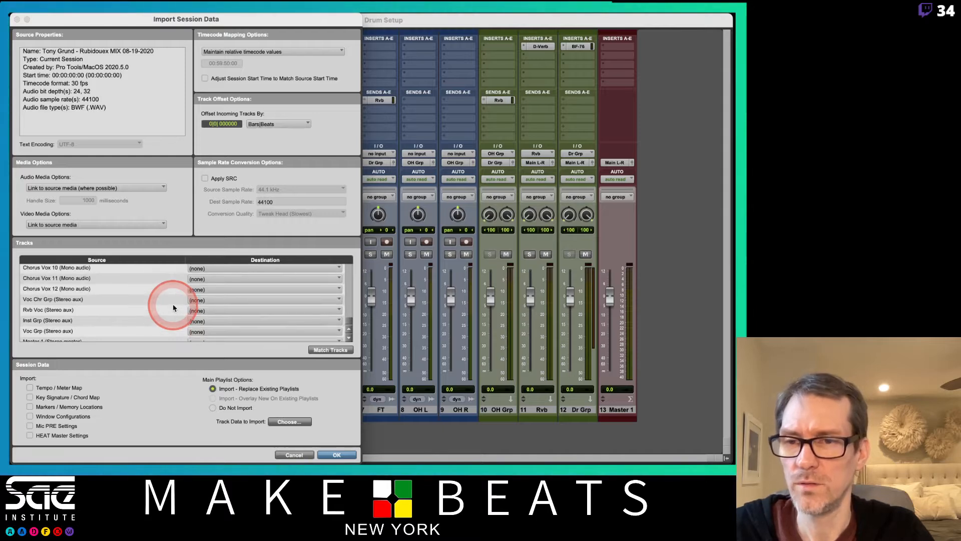
pyautogui.scroll(3, 173, 308)
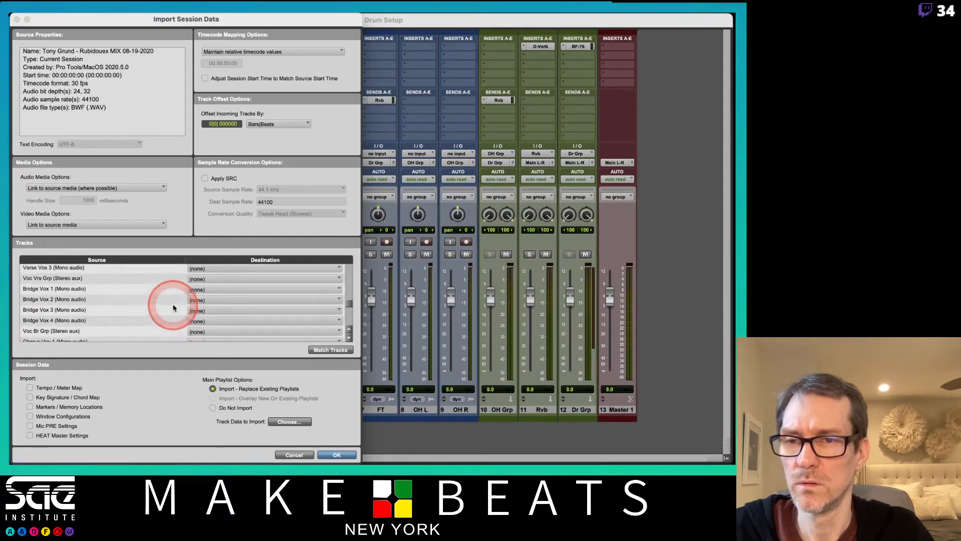
pyautogui.scroll(2, 170, 305)
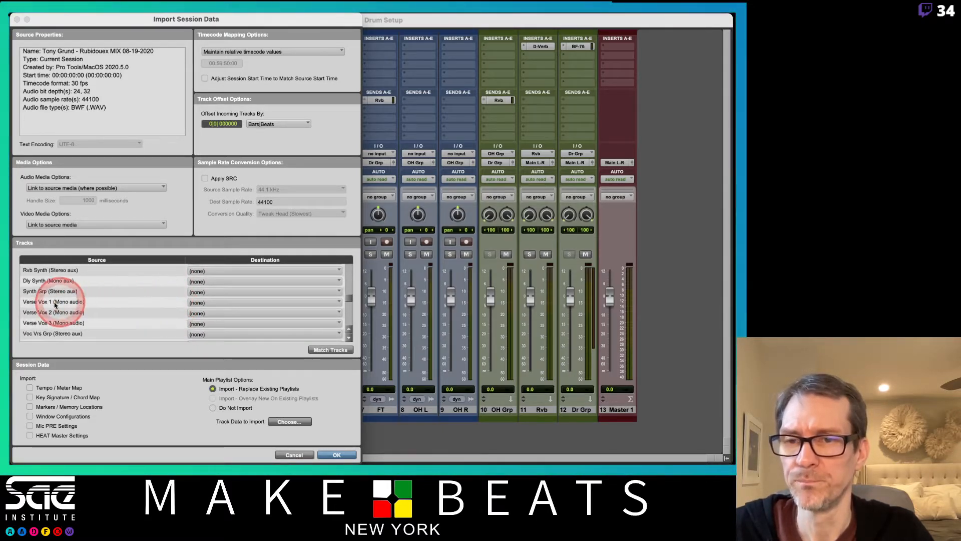
pyautogui.moveTo(117, 302); pyautogui.dragTo(166, 394)
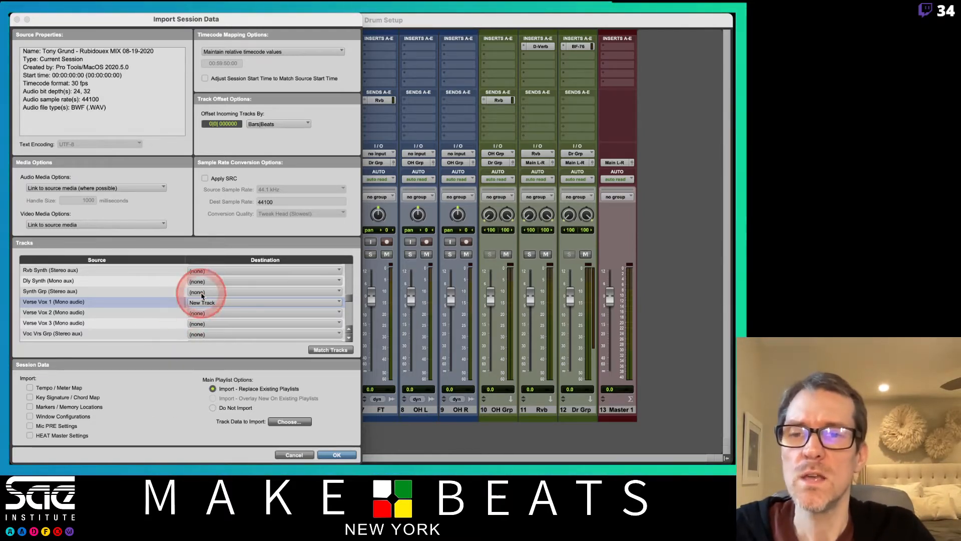
# - Review the timecode mapping and audio media options in the import dialog
pyautogui.moveTo(261, 20); pyautogui.dragTo(458, 26)
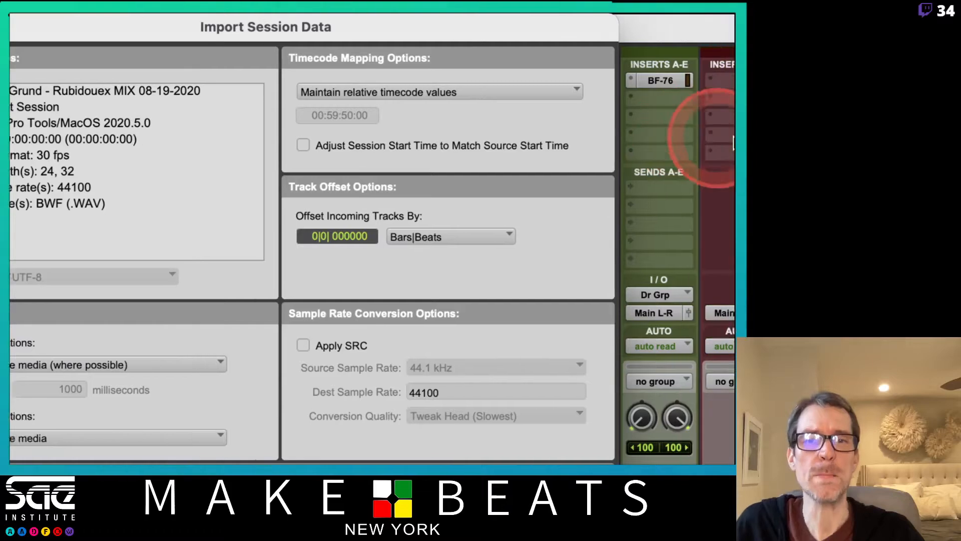
pyautogui.click(543, 92)
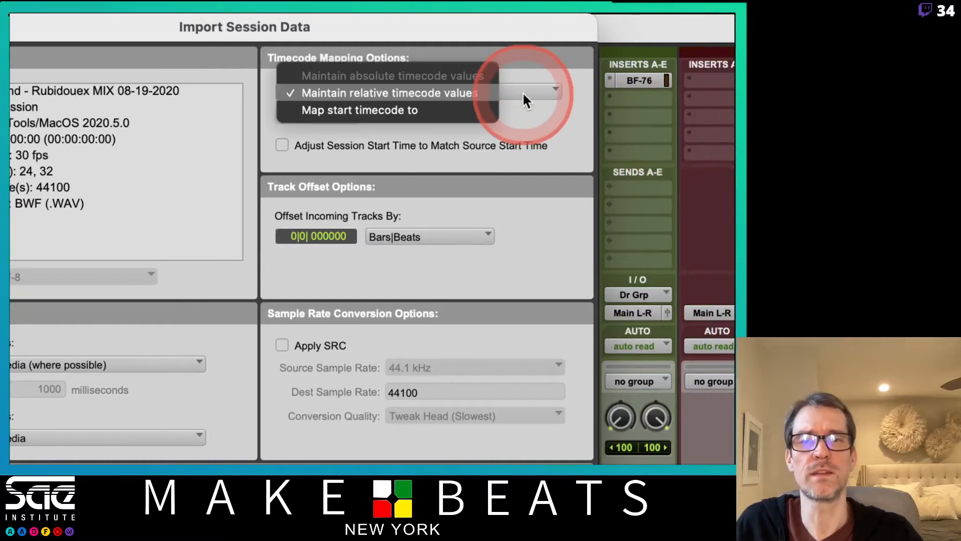
pyautogui.click(452, 112)
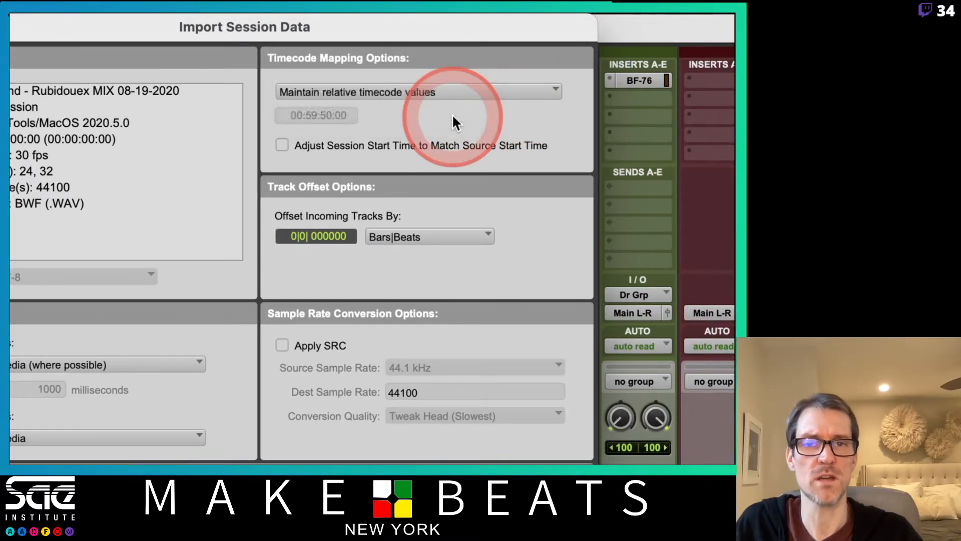
pyautogui.click(475, 92)
pyautogui.click(468, 76)
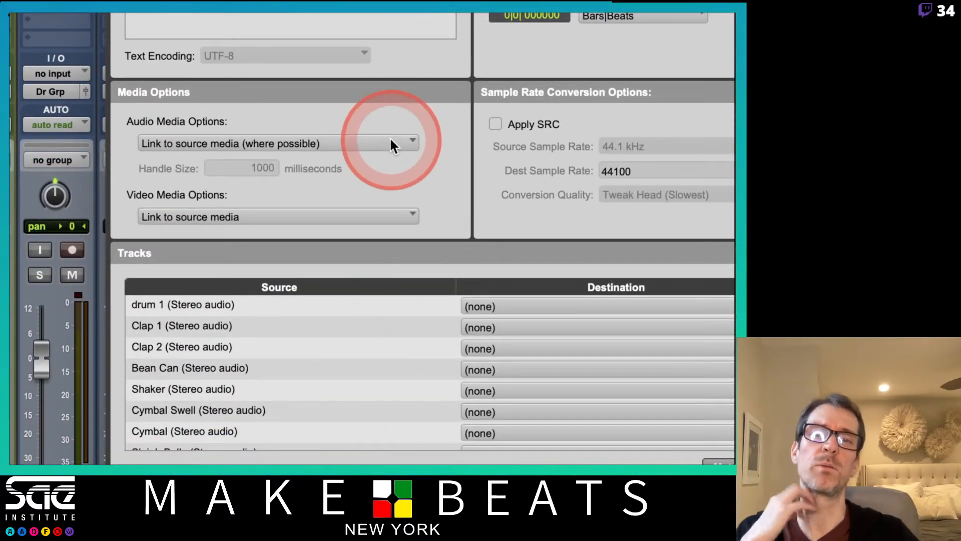
pyautogui.click(390, 142)
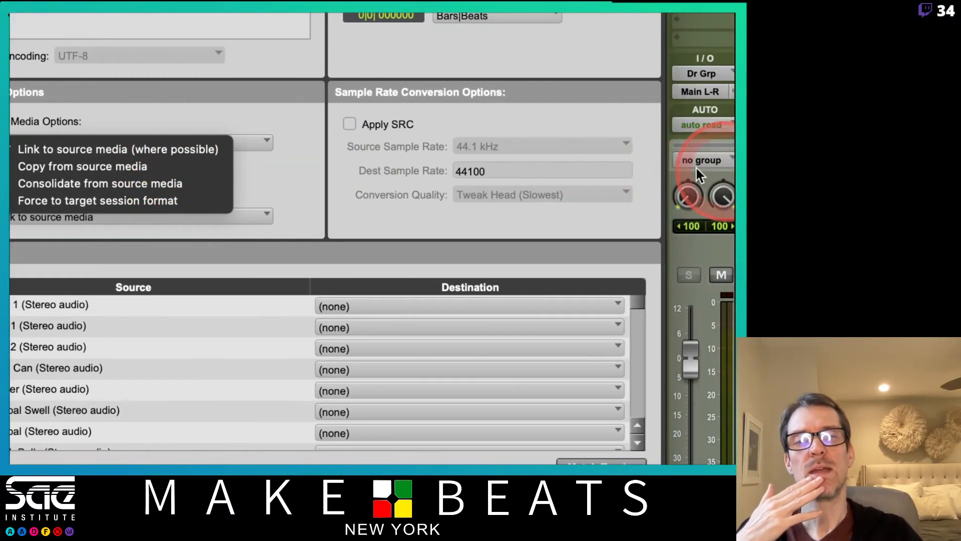
pyautogui.click(610, 129)
pyautogui.click(349, 124)
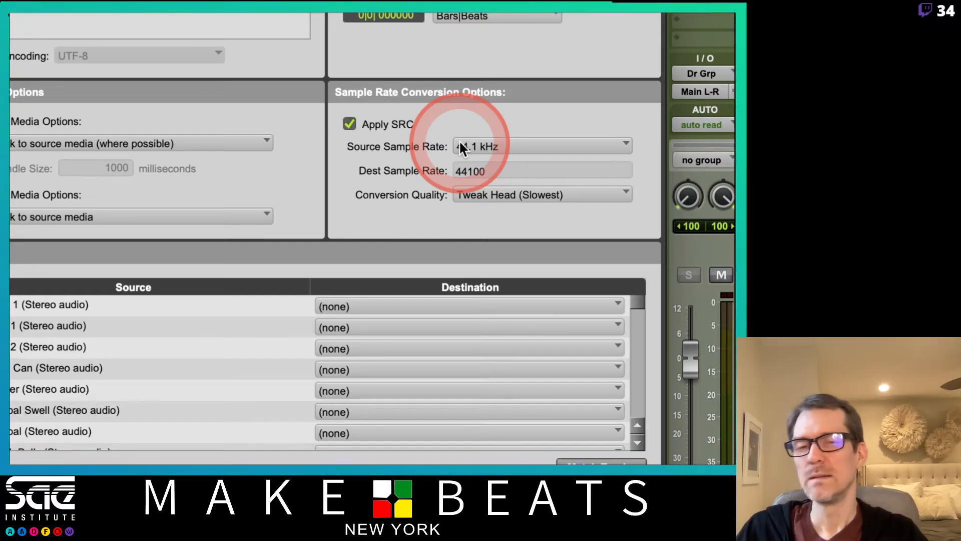
pyautogui.click(500, 144)
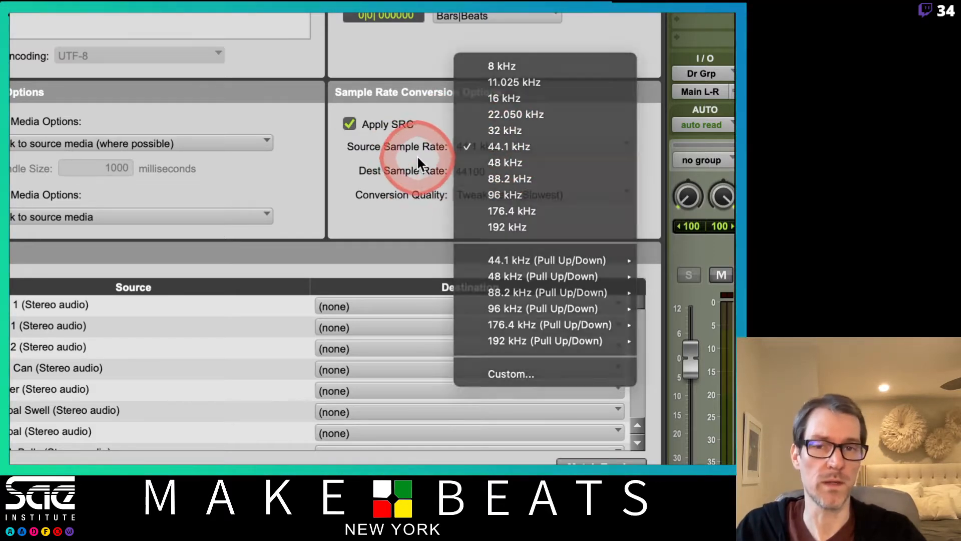
pyautogui.click(417, 155)
pyautogui.click(342, 121)
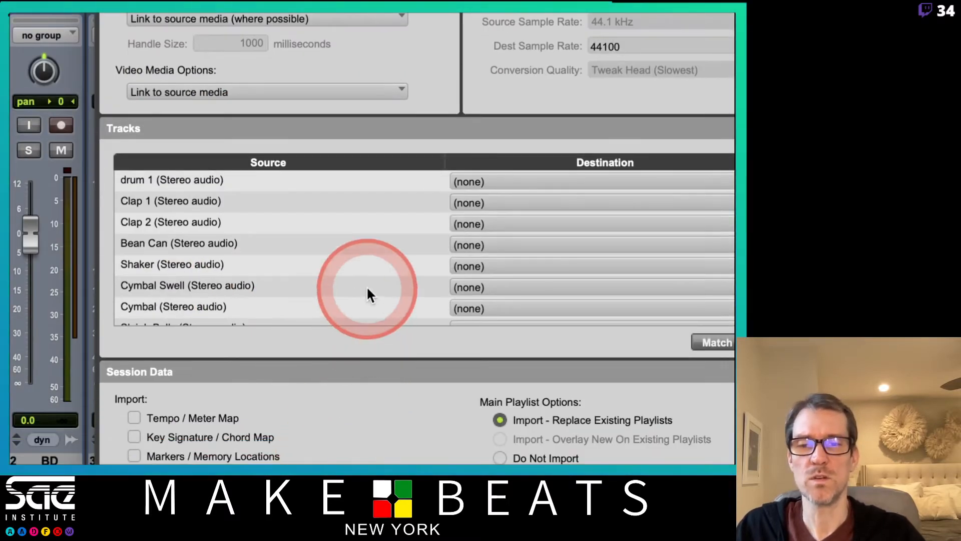
# - Review the destination choices available for the Verse Vox 2 track
pyautogui.scroll(-15, 368, 294)
pyautogui.scroll(3, 368, 294)
pyautogui.scroll(7, 368, 290)
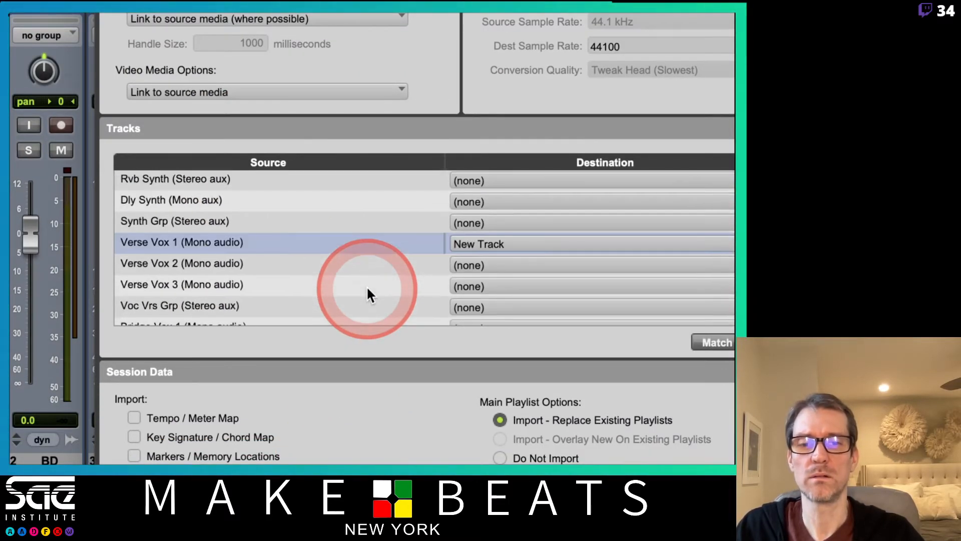
pyautogui.click(508, 263)
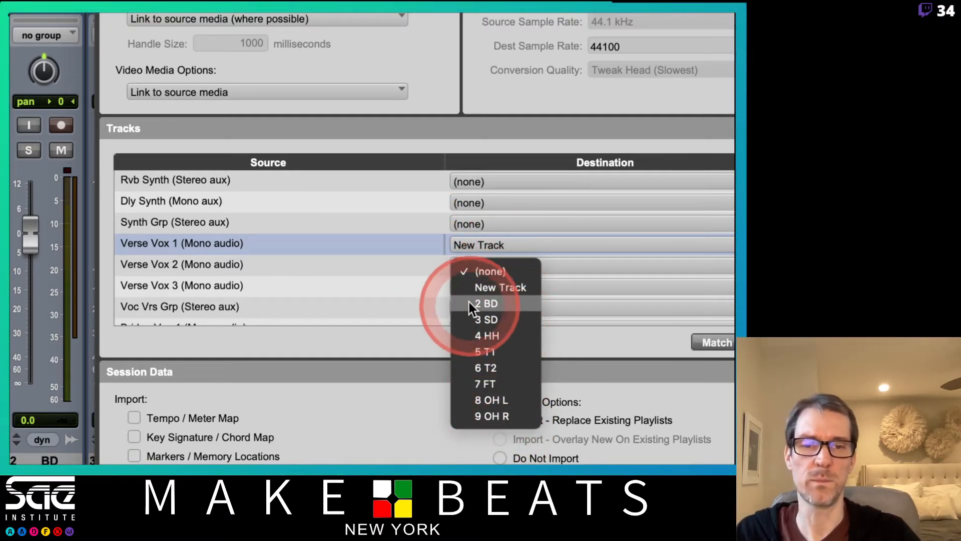
pyautogui.click(418, 296)
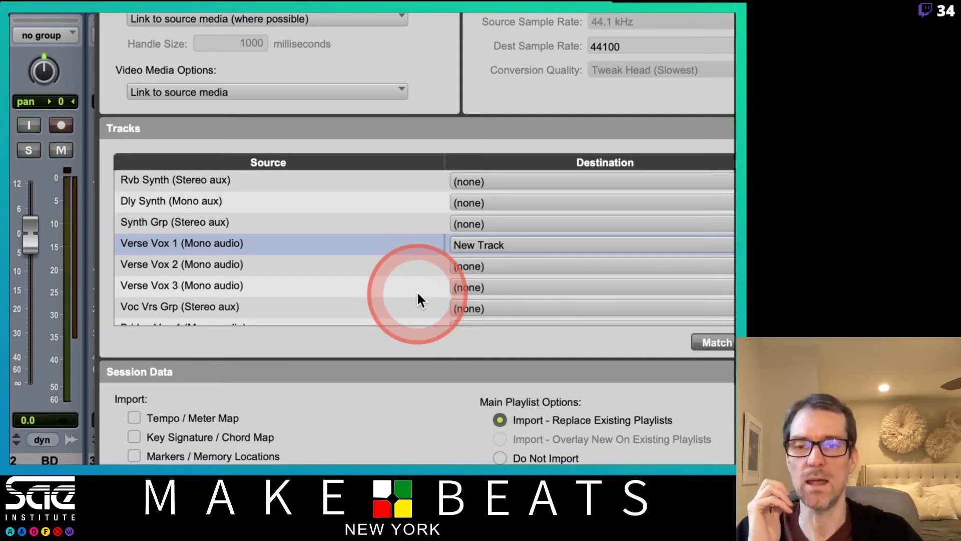
pyautogui.scroll(-5, 412, 258)
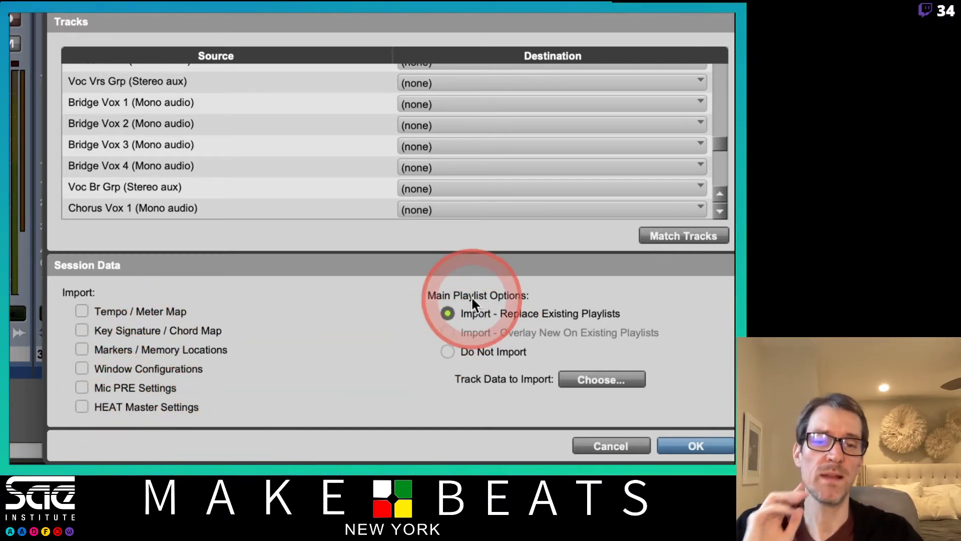
pyautogui.click(449, 351)
pyautogui.click(446, 313)
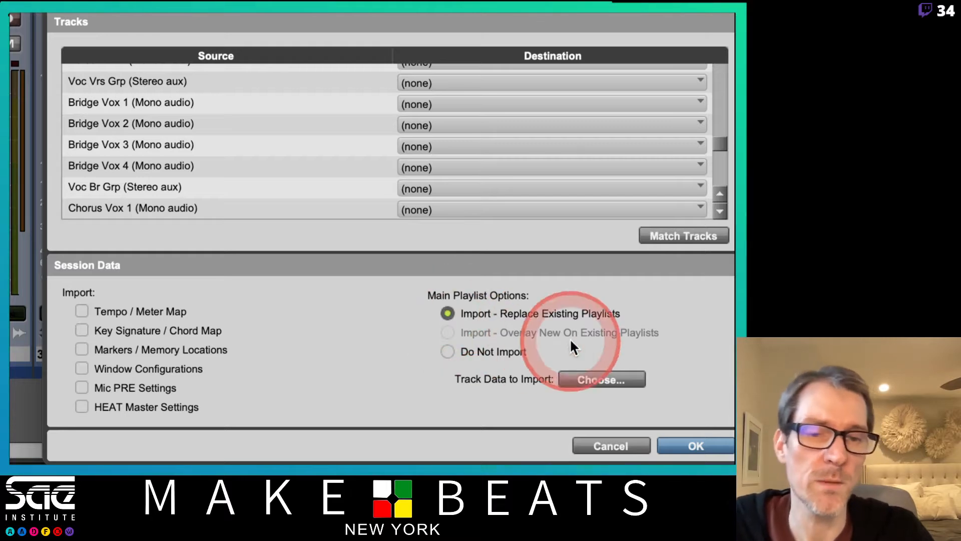
# - Open the track data options for the import and compare track data presets 3 and 5
pyautogui.click(602, 379)
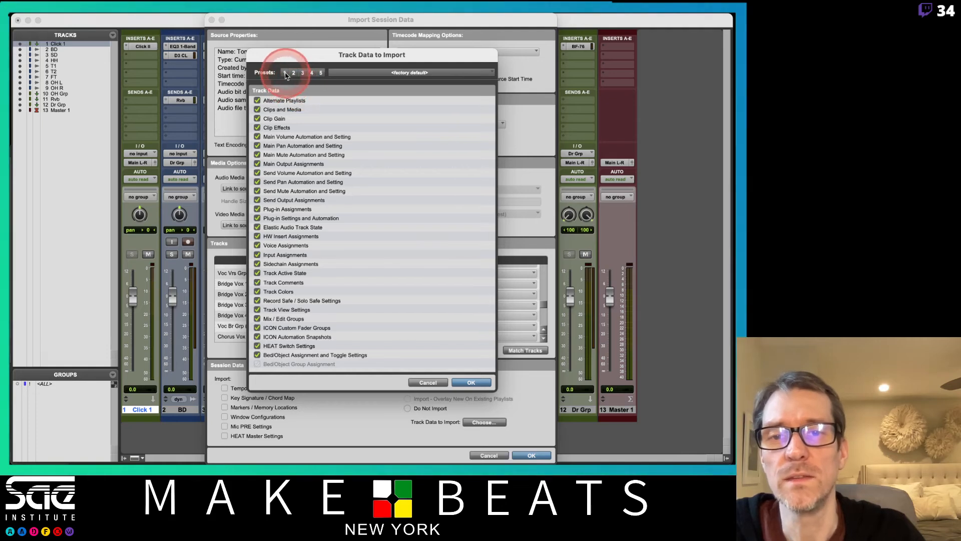
pyautogui.click(303, 73)
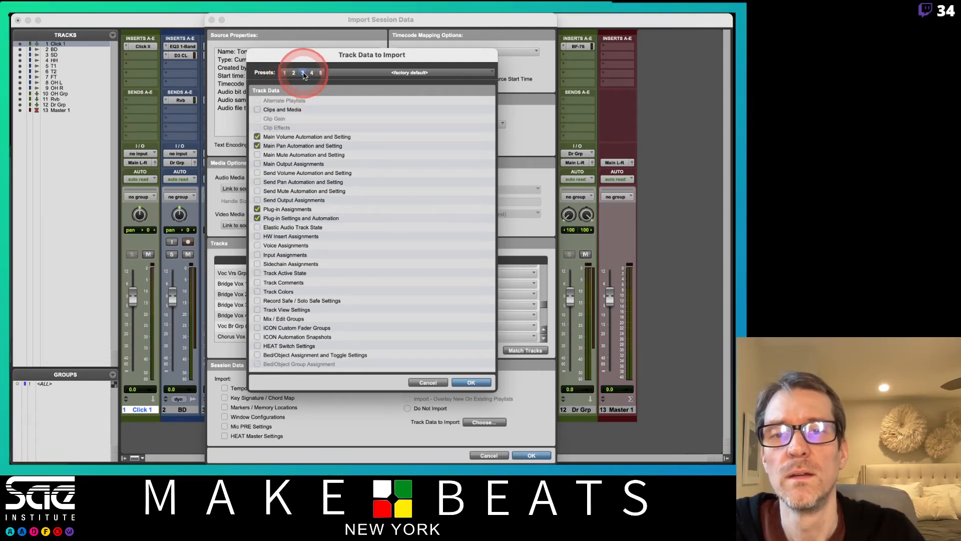
pyautogui.click(322, 74)
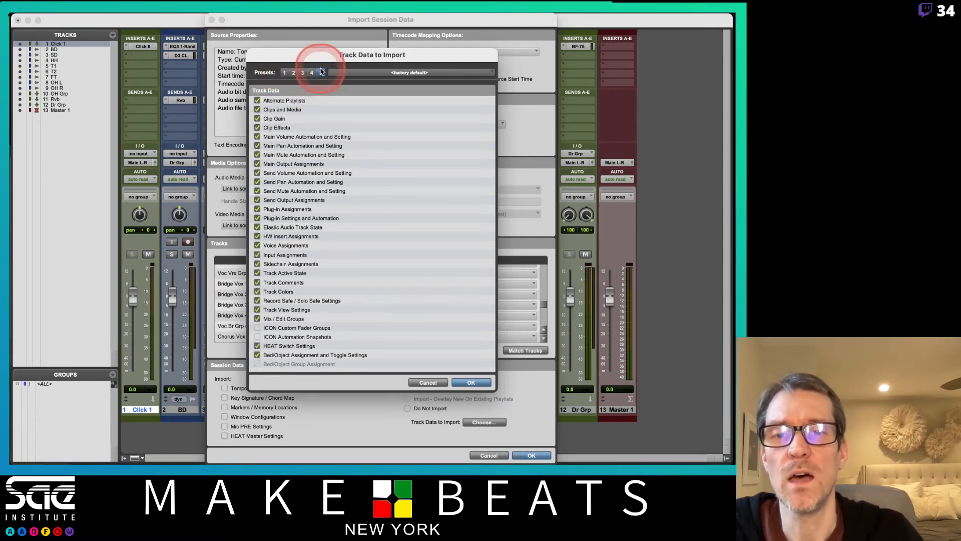
# - Clear Plug-in Settings and Automation, Elastic Audio Track State and Plug-in Assignments from the track data to import
pyautogui.click(258, 220)
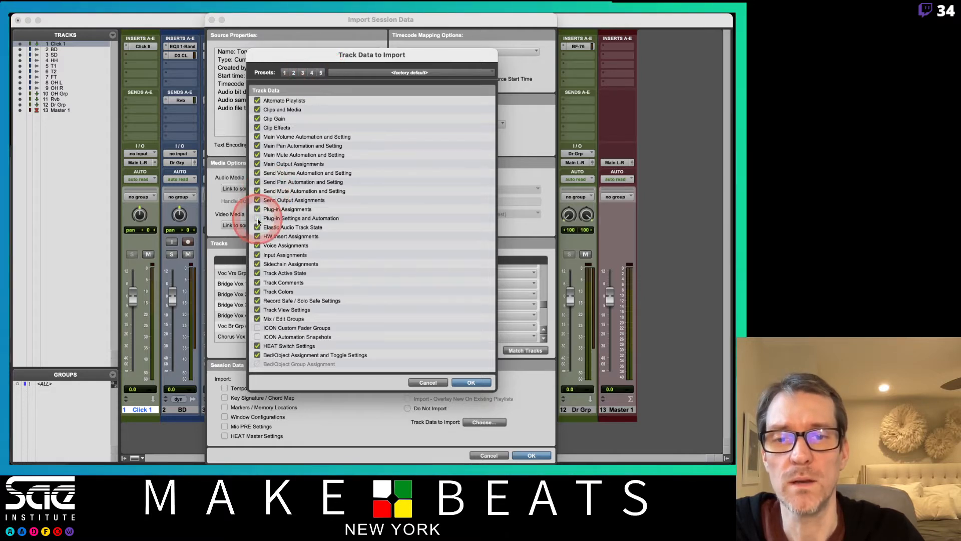
pyautogui.click(258, 227)
pyautogui.click(258, 209)
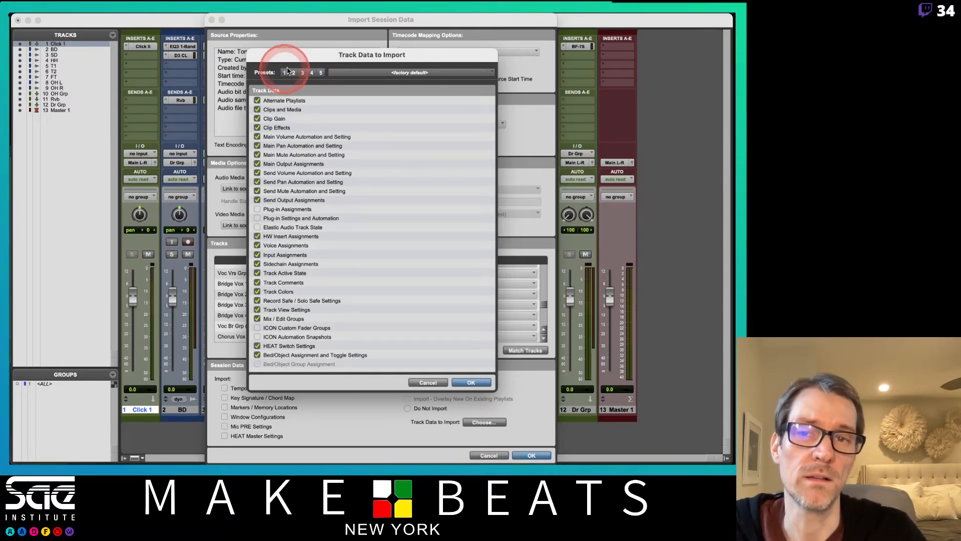
# - Switch through track data presets 1 to 4, keep preset 4, and complete the session data import
pyautogui.click(285, 73)
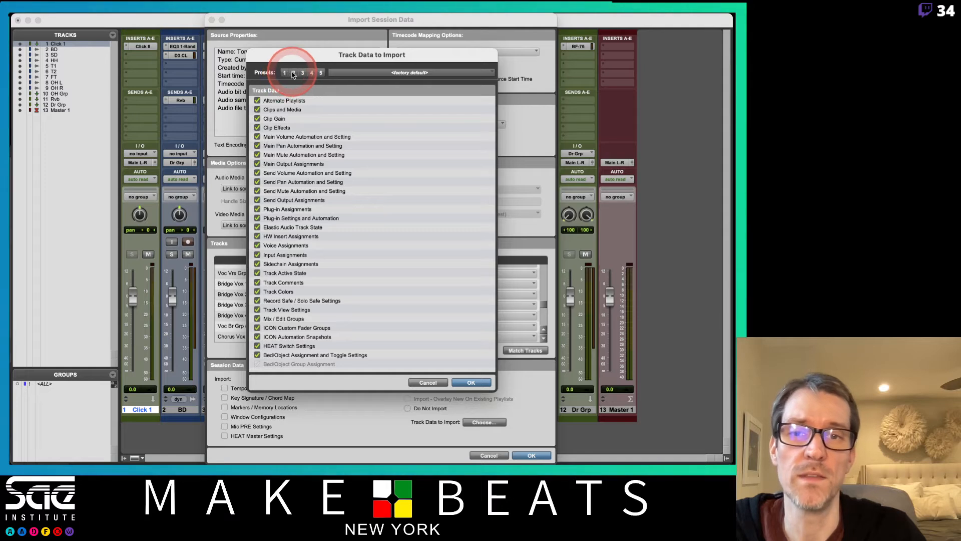
pyautogui.click(293, 74)
pyautogui.click(303, 73)
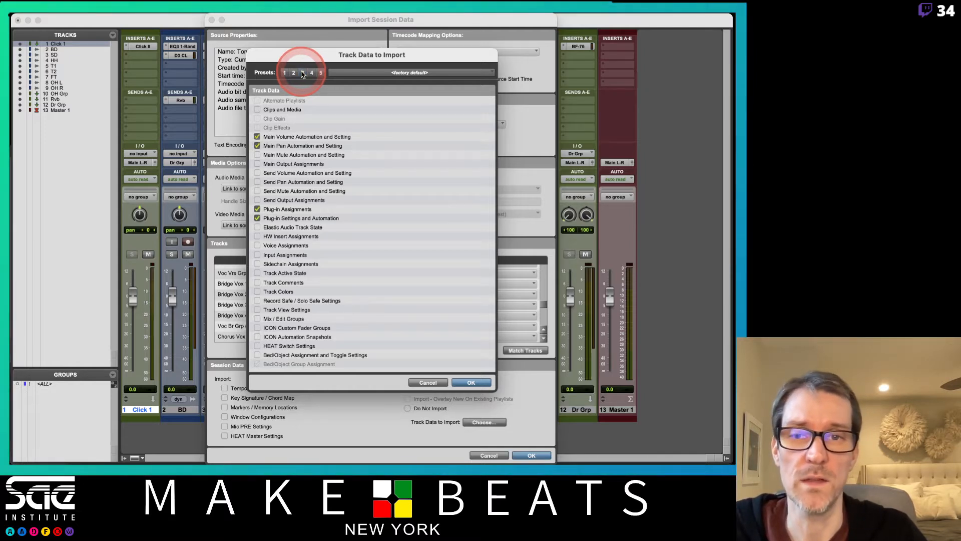
pyautogui.click(310, 74)
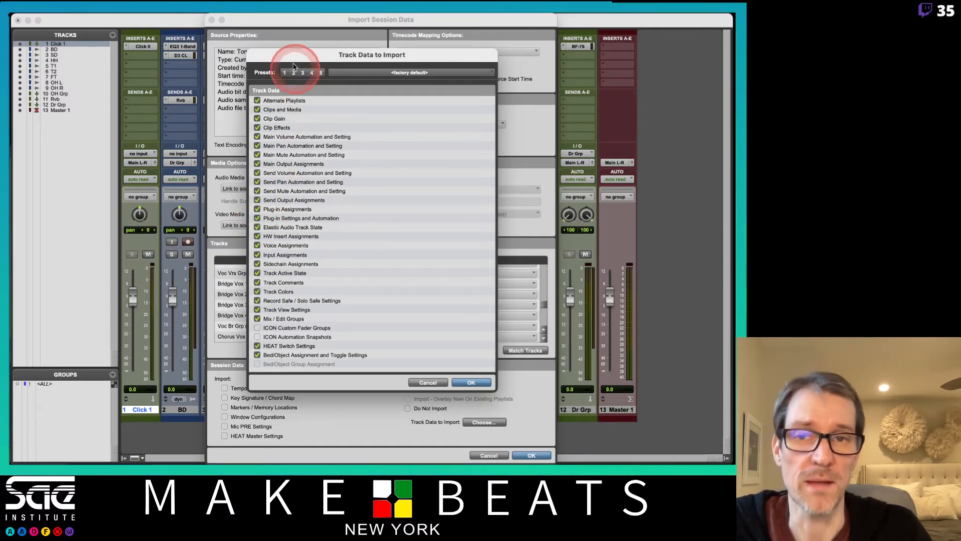
pyautogui.click(471, 383)
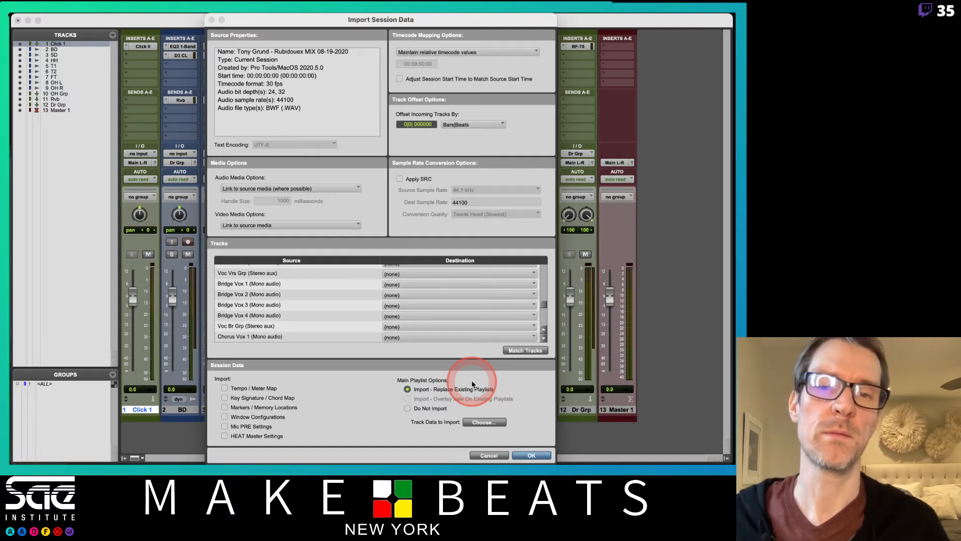
pyautogui.click(531, 455)
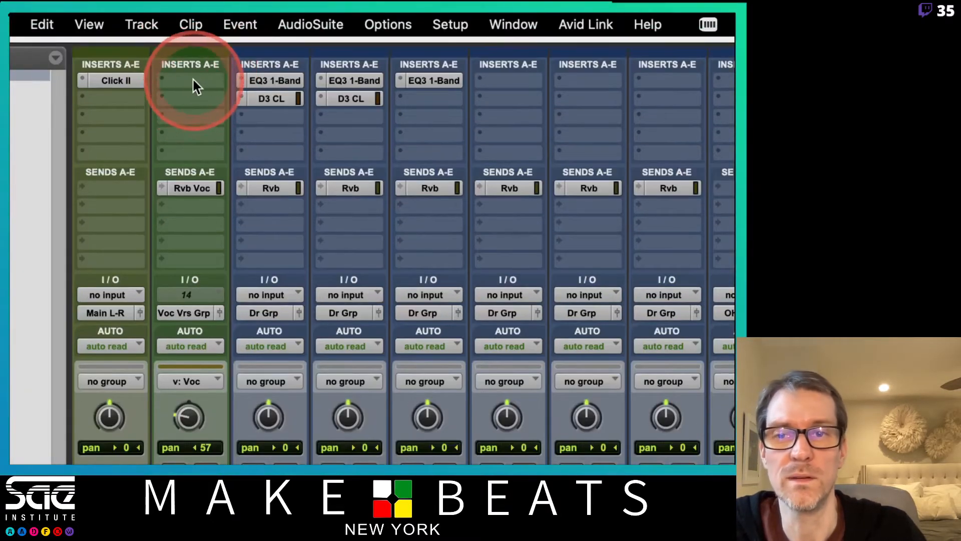
pyautogui.click(193, 79)
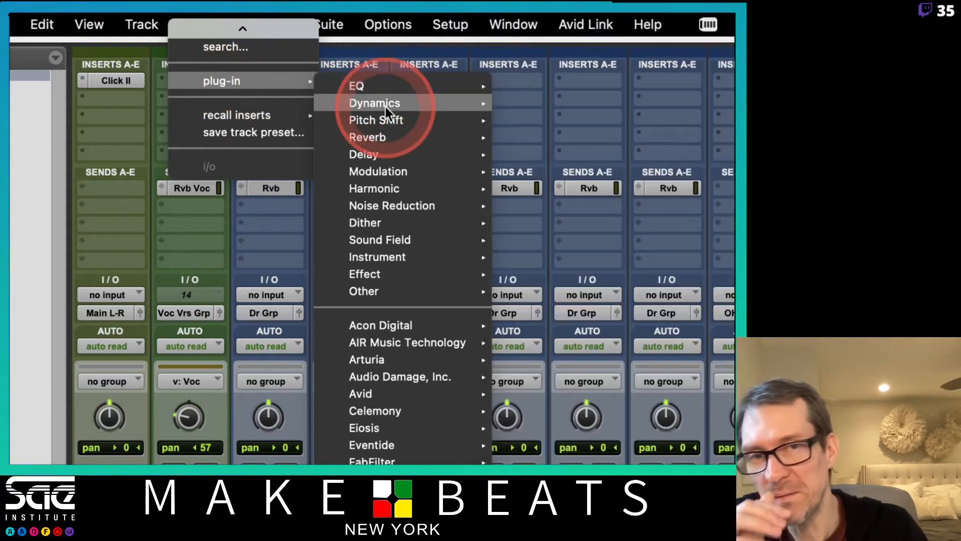
pyautogui.moveTo(385, 106)
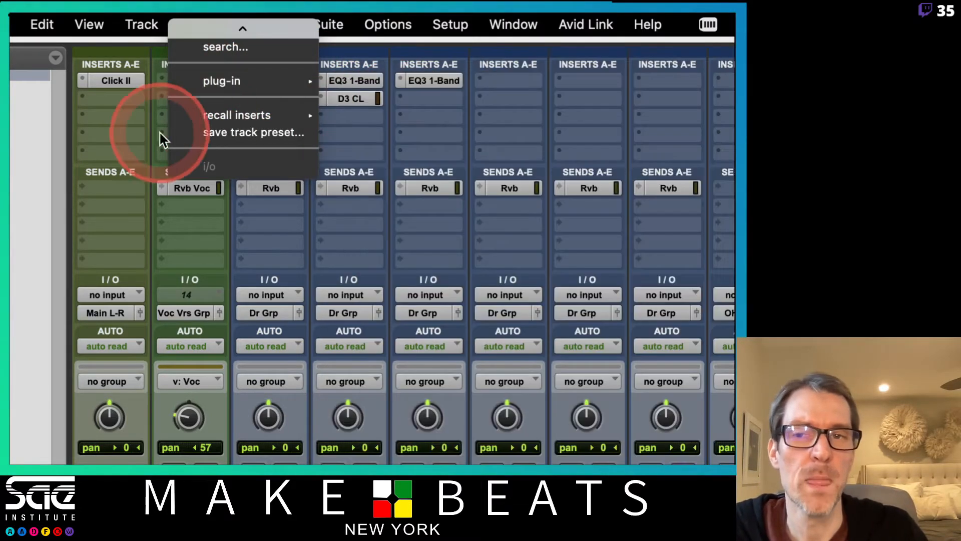
pyautogui.click(143, 131)
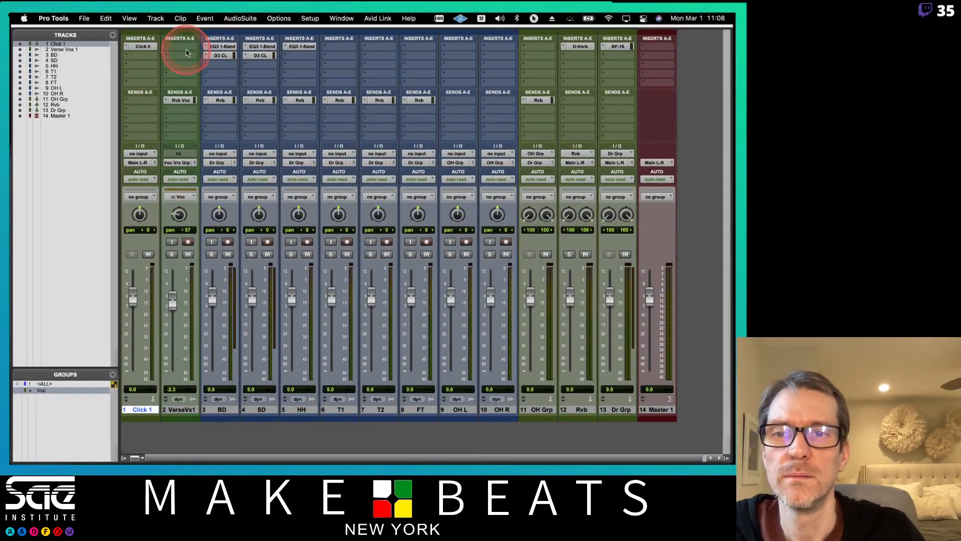
pyautogui.click(181, 409)
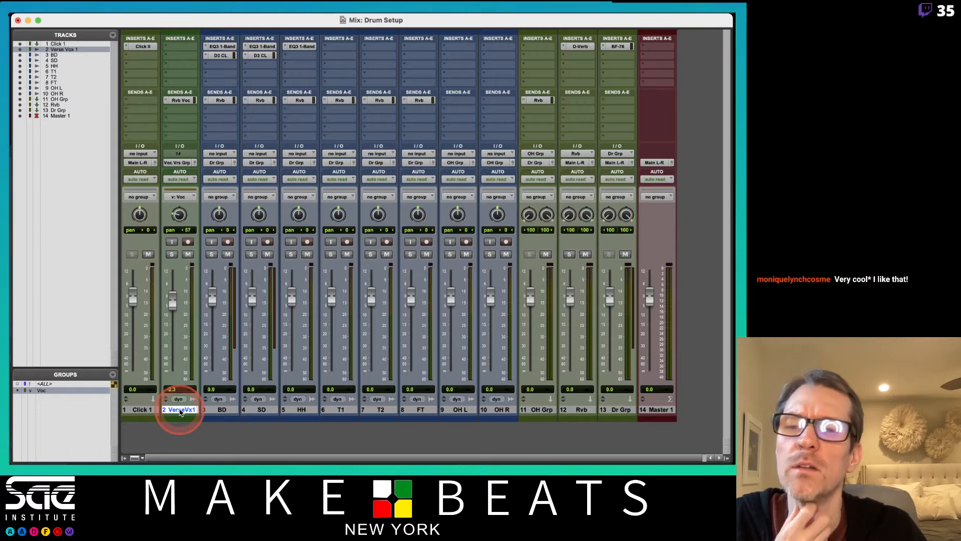
pyautogui.rightClick(181, 411)
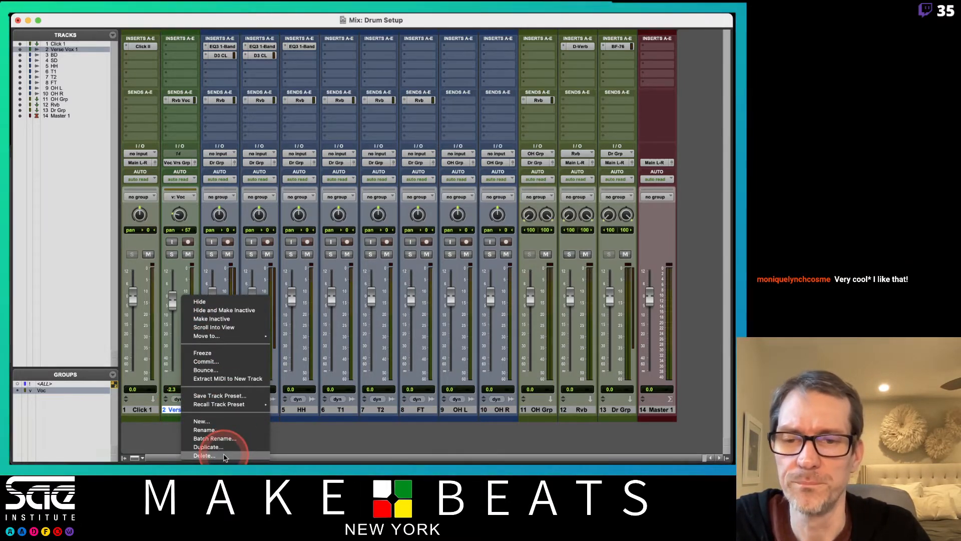
pyautogui.click(195, 245)
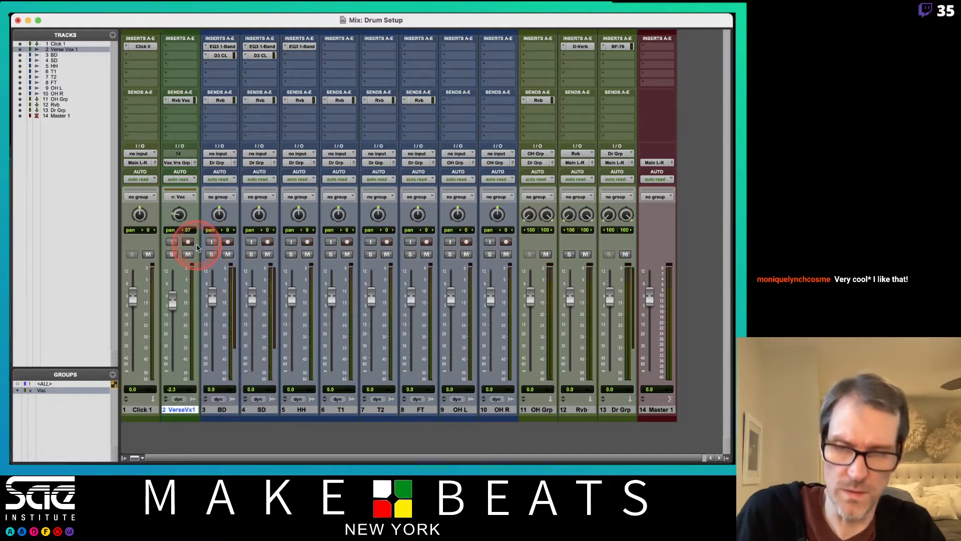
# - Inspect the imported Verse Vox 1 clips on the timeline in the edit window, then return to the mix window
pyautogui.press('super+equal')
pyautogui.hscroll(10, 560, 174)
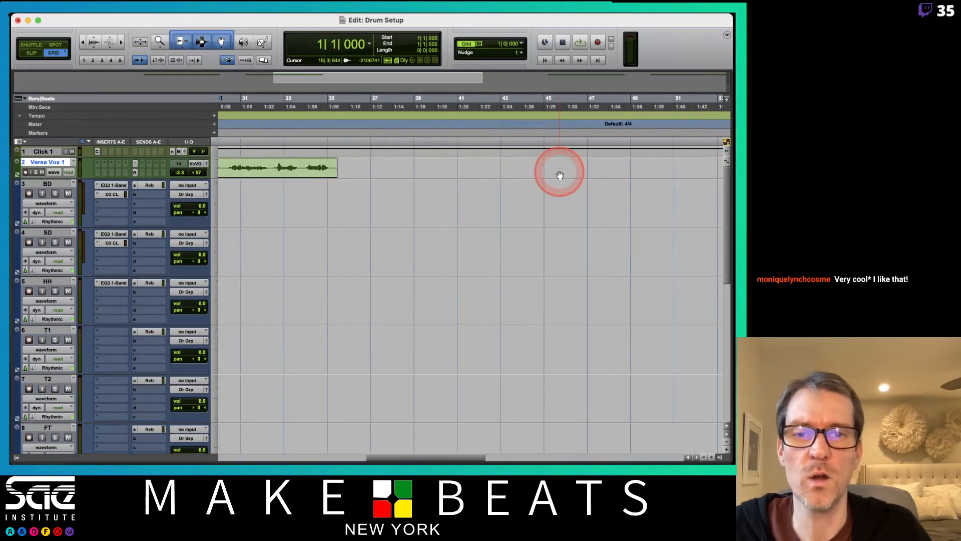
pyautogui.hscroll(-3, 560, 174)
pyautogui.press('r')
pyautogui.press('r')
pyautogui.press('r')
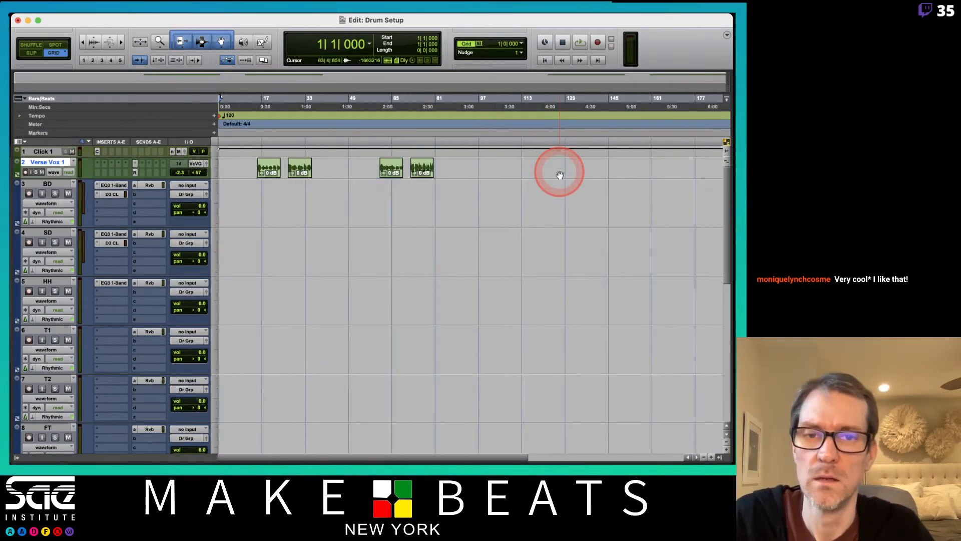
pyautogui.press('t')
pyautogui.press('t')
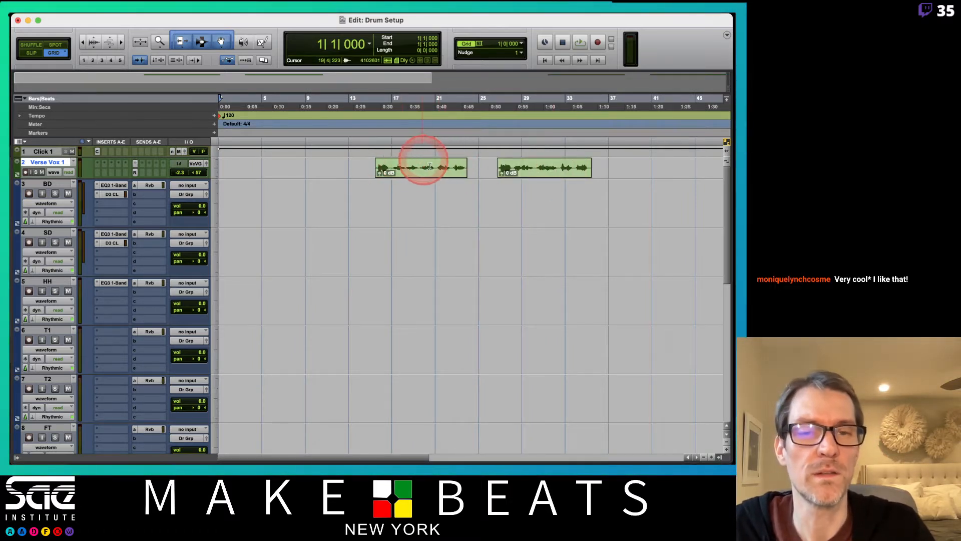
pyautogui.hscroll(5, 431, 167)
pyautogui.hscroll(-5, 432, 167)
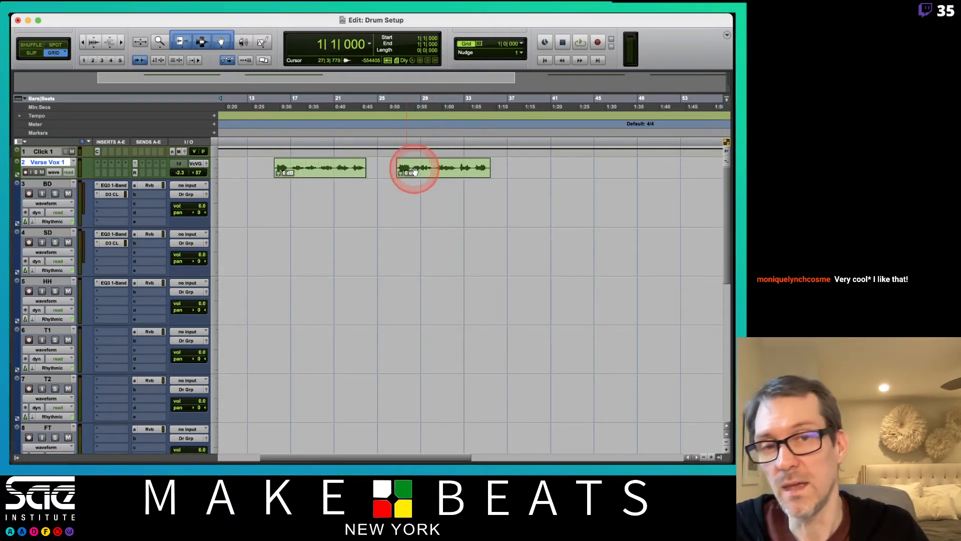
pyautogui.click(308, 192)
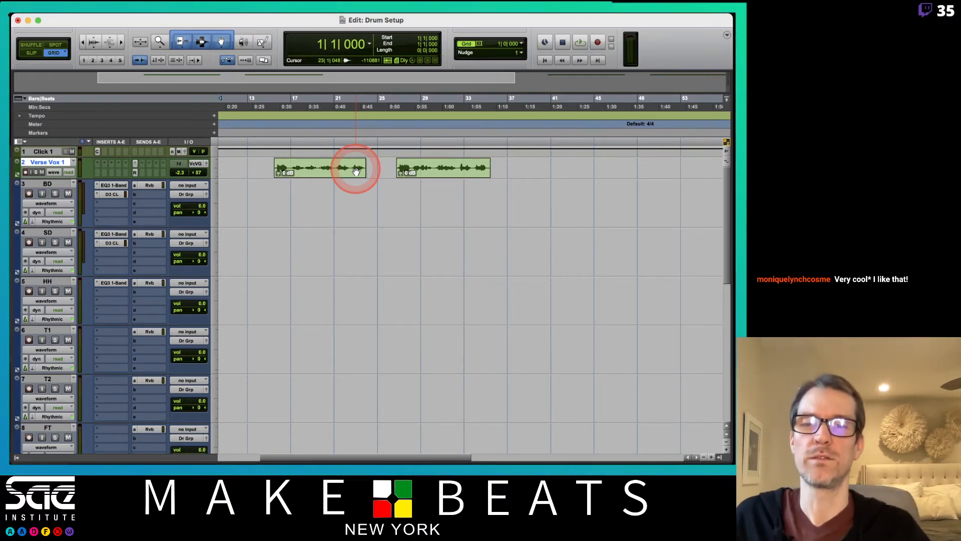
pyautogui.click(271, 187)
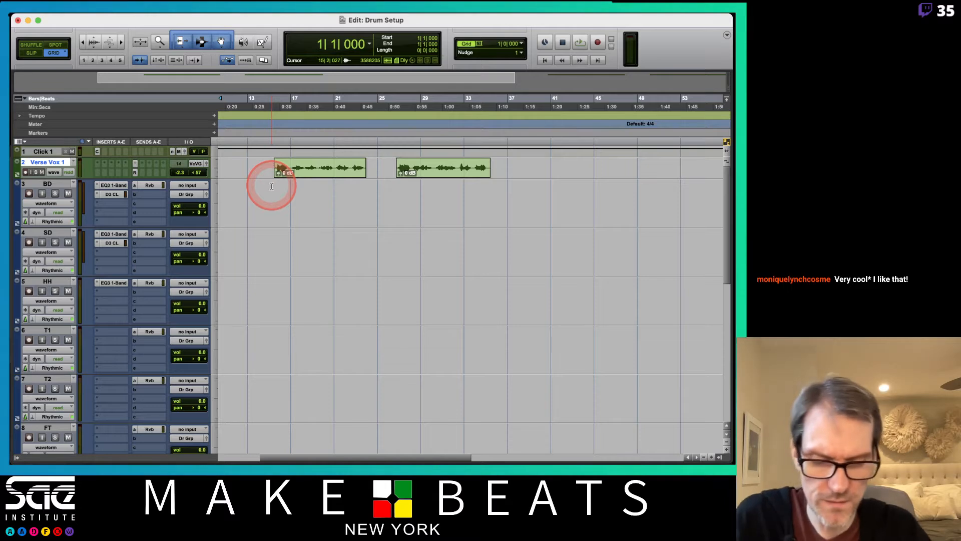
pyautogui.press('super+equal')
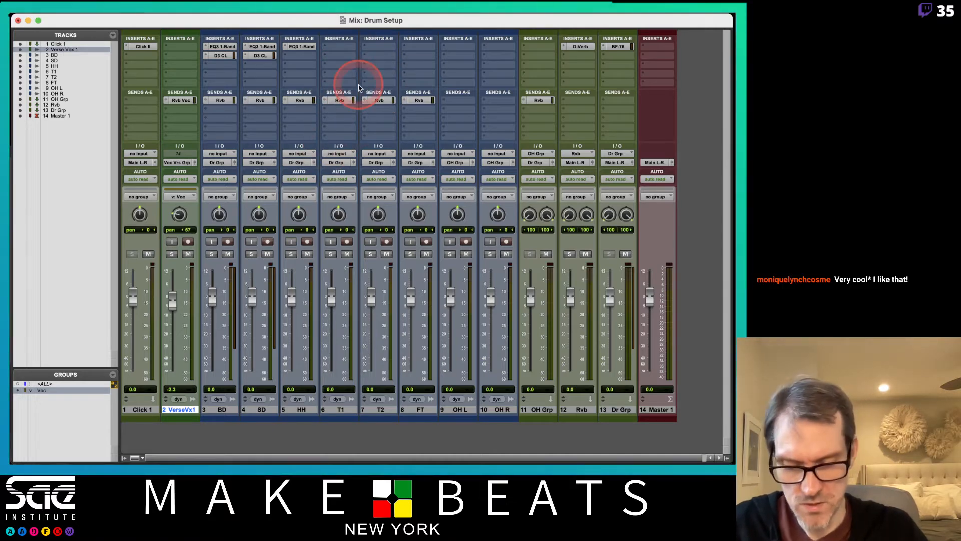
pyautogui.hotkey('alt', 'shift', 'i')
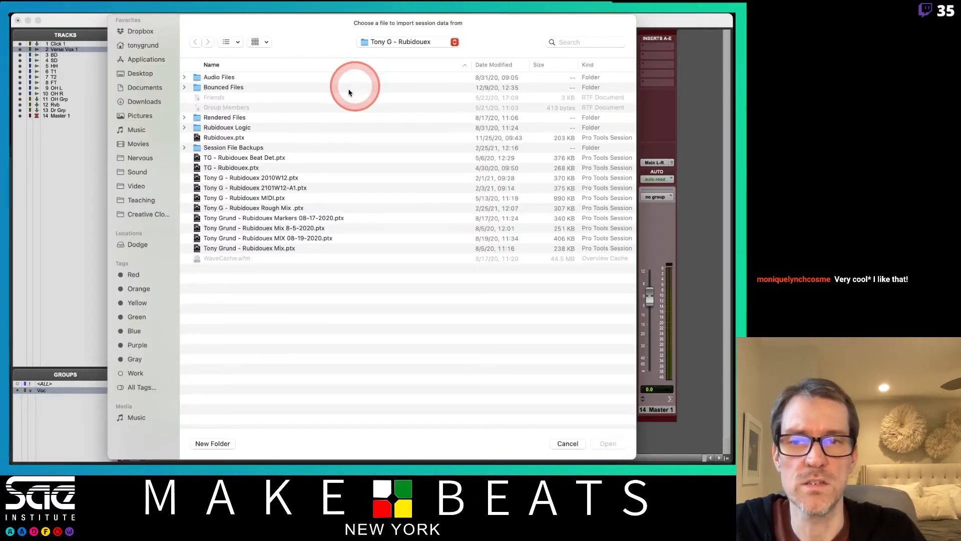
pyautogui.click(391, 43)
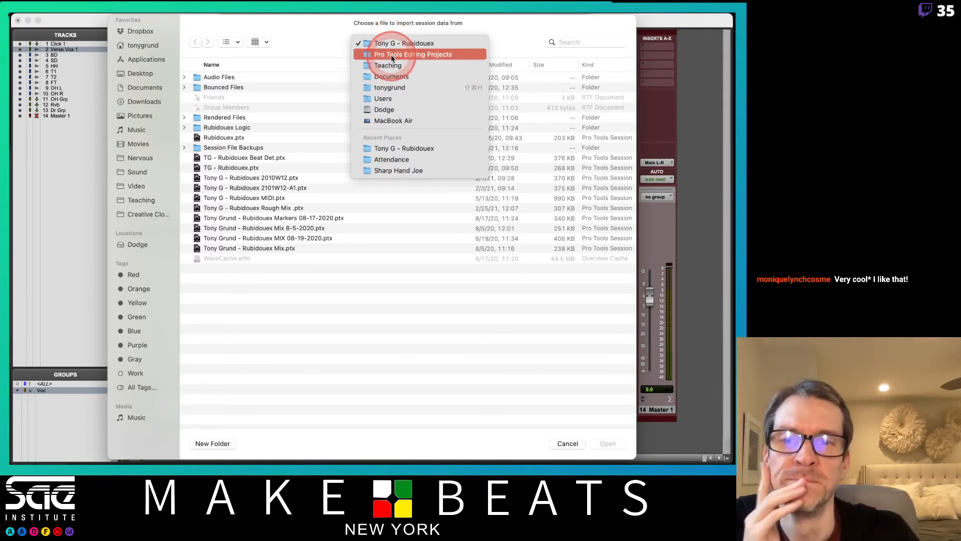
pyautogui.click(299, 67)
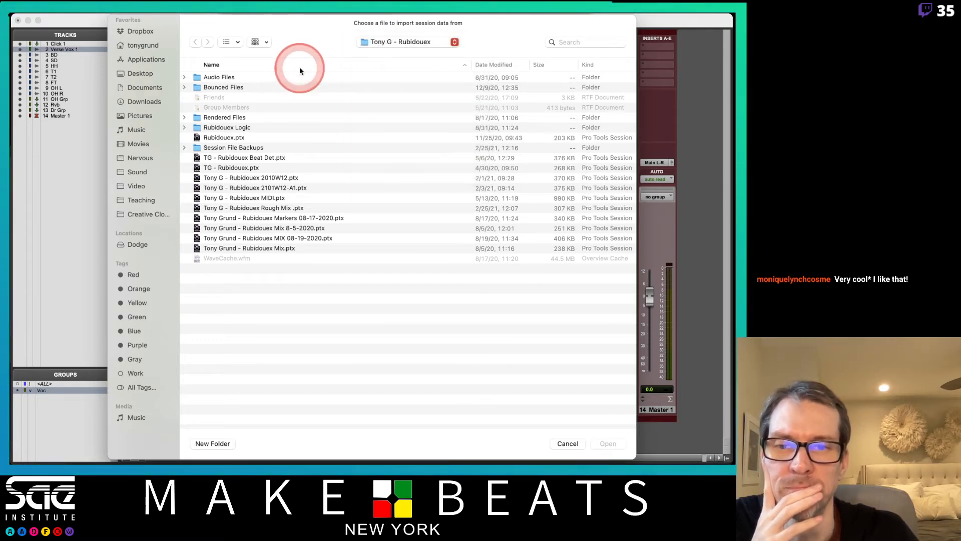
pyautogui.doubleClick(258, 248)
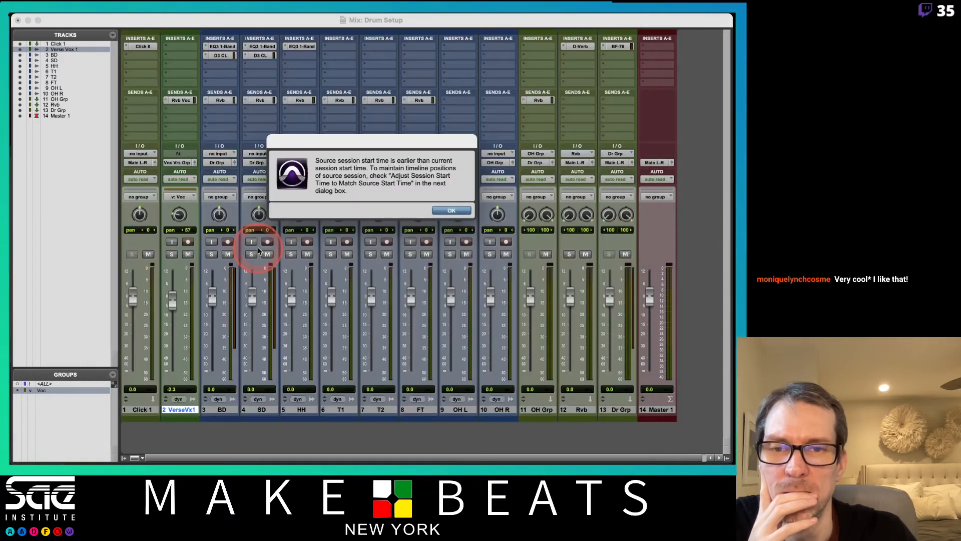
pyautogui.click(451, 210)
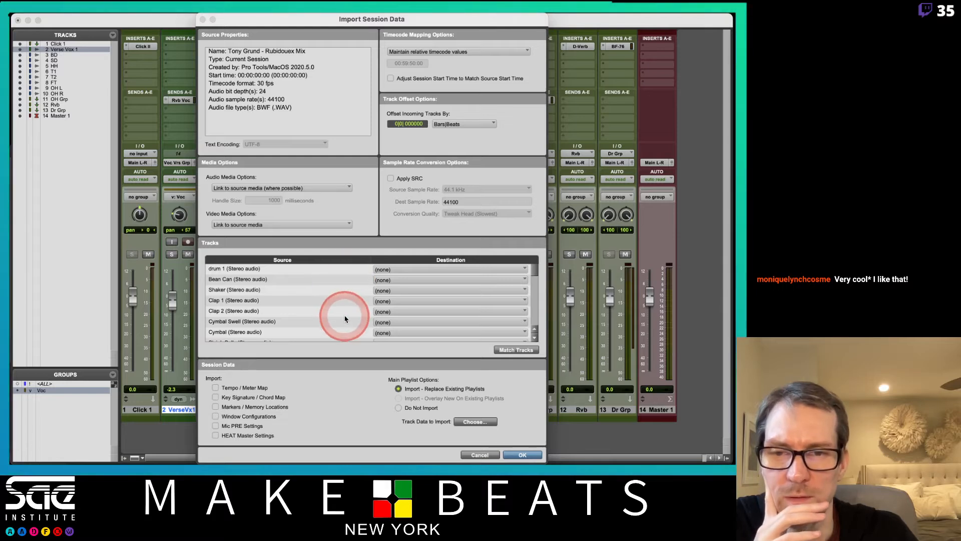
# - Set the drum 1 track's destination to New Track, then cancel the import
pyautogui.scroll(-2, 345, 317)
pyautogui.scroll(-2, 346, 323)
pyautogui.scroll(5, 345, 323)
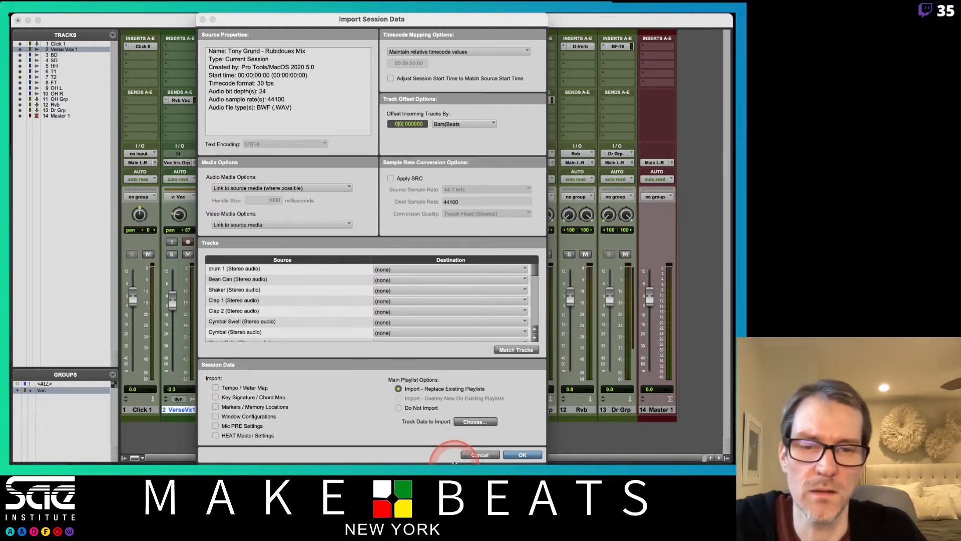
pyautogui.click(349, 271)
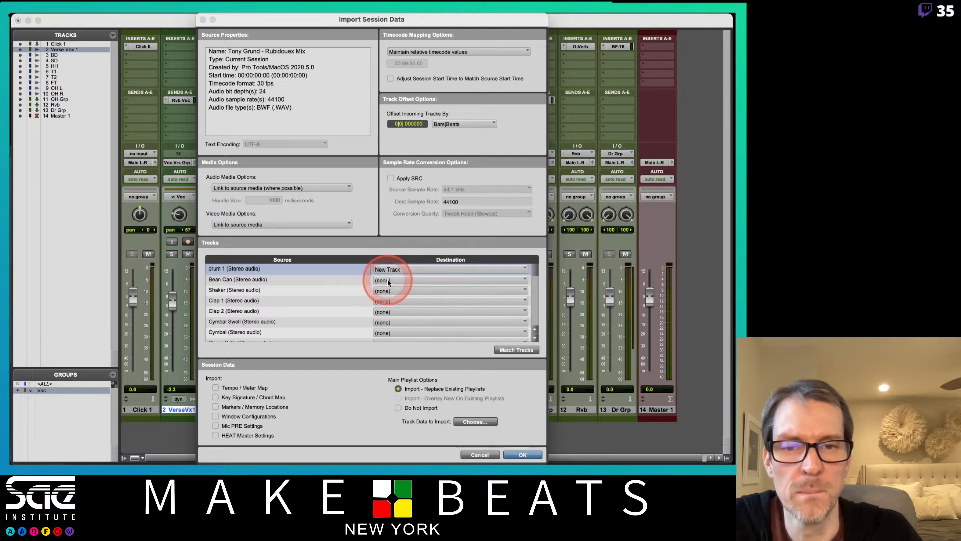
pyautogui.click(493, 455)
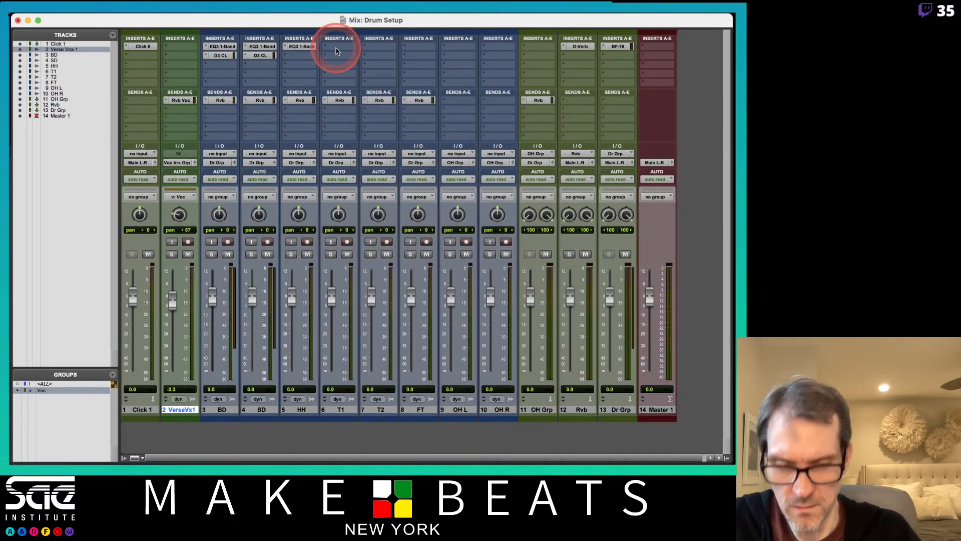
# - Open the Drums 8 mic Template session from the Pro Tools Projects folder for import and dismiss the start-time notice
pyautogui.hotkey('alt', 'shift', 'i')
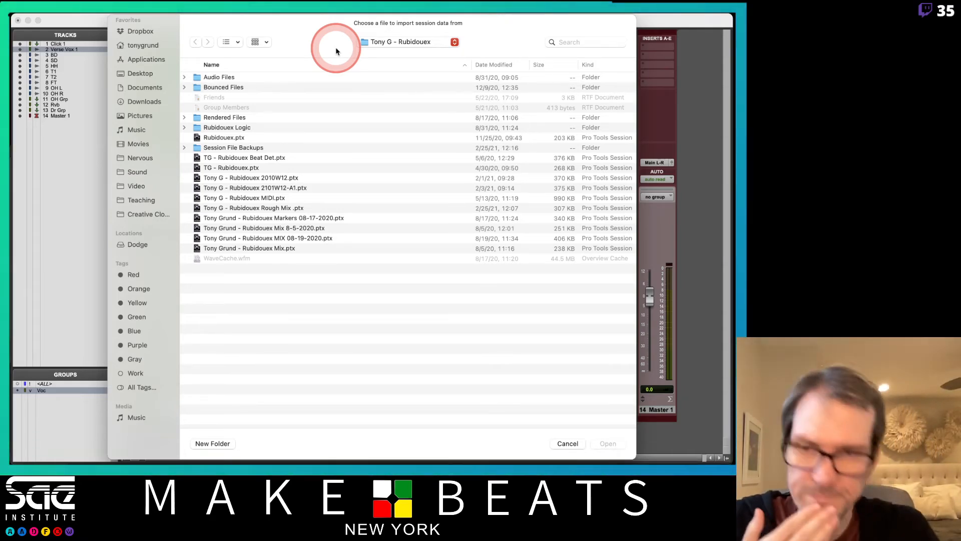
pyautogui.click(147, 201)
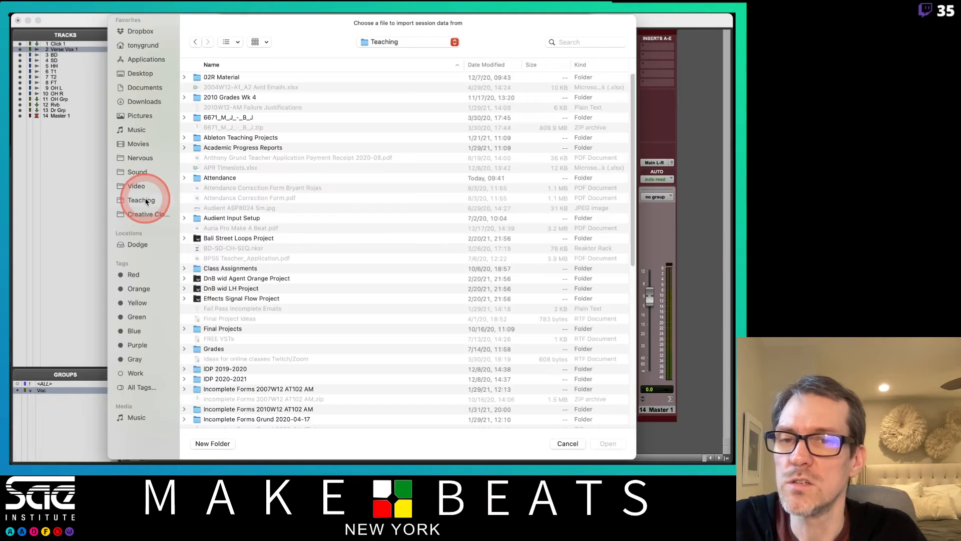
pyautogui.click(137, 172)
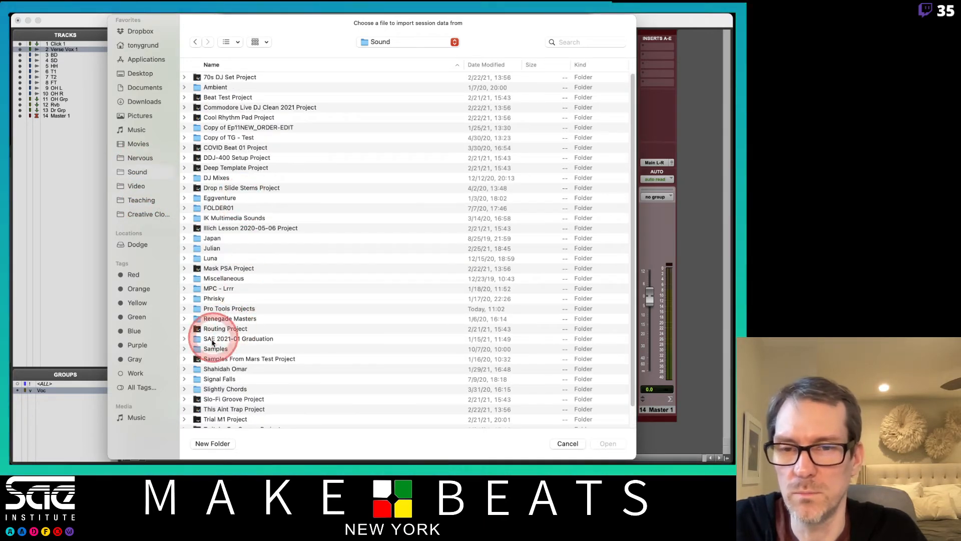
pyautogui.doubleClick(223, 309)
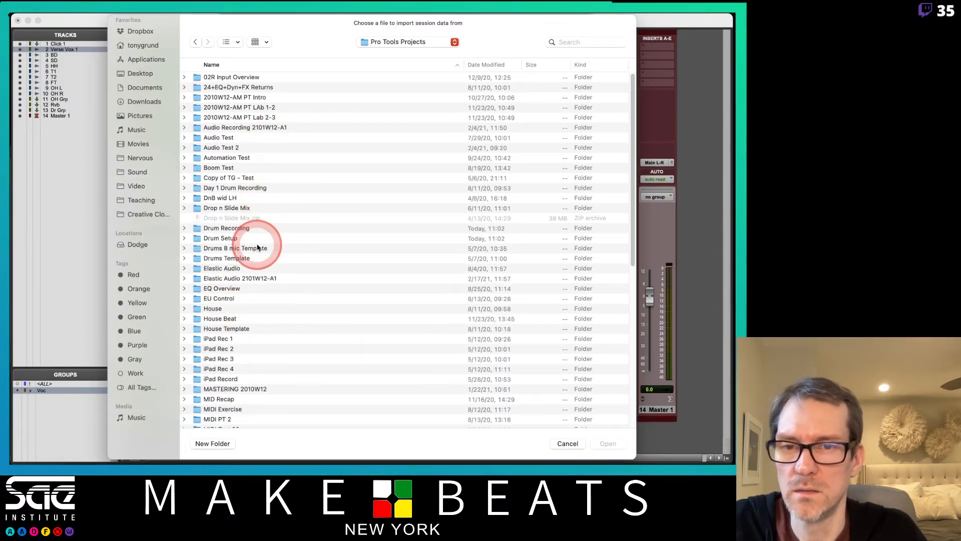
pyautogui.doubleClick(224, 247)
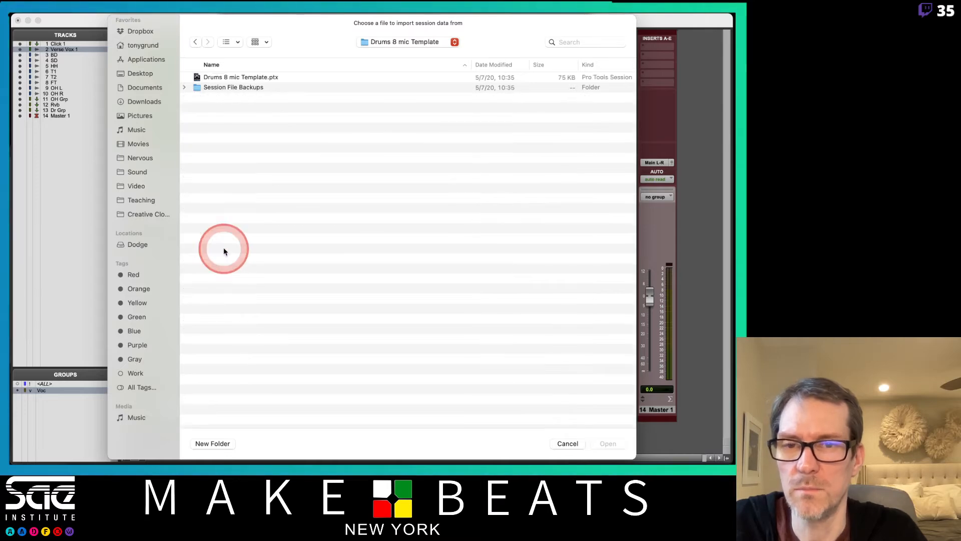
pyautogui.doubleClick(223, 78)
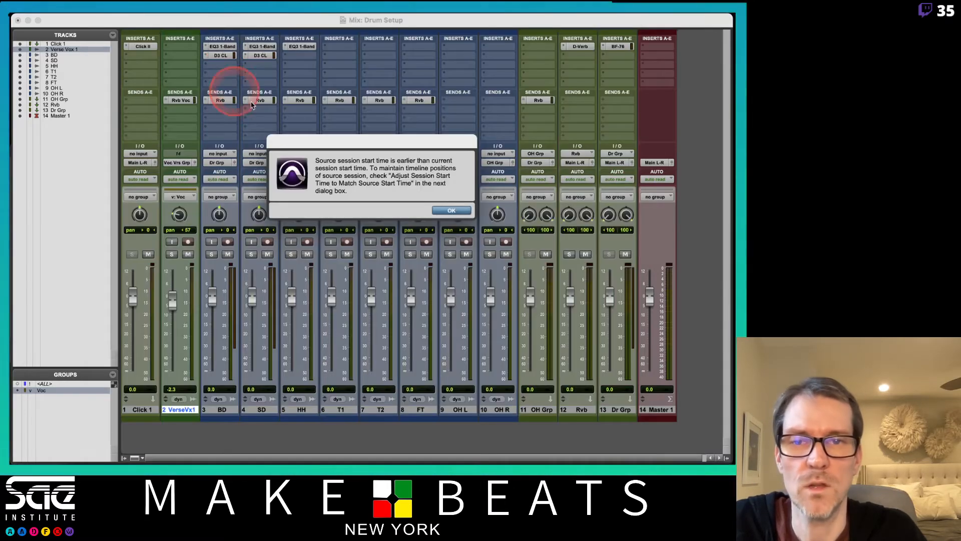
pyautogui.click(451, 212)
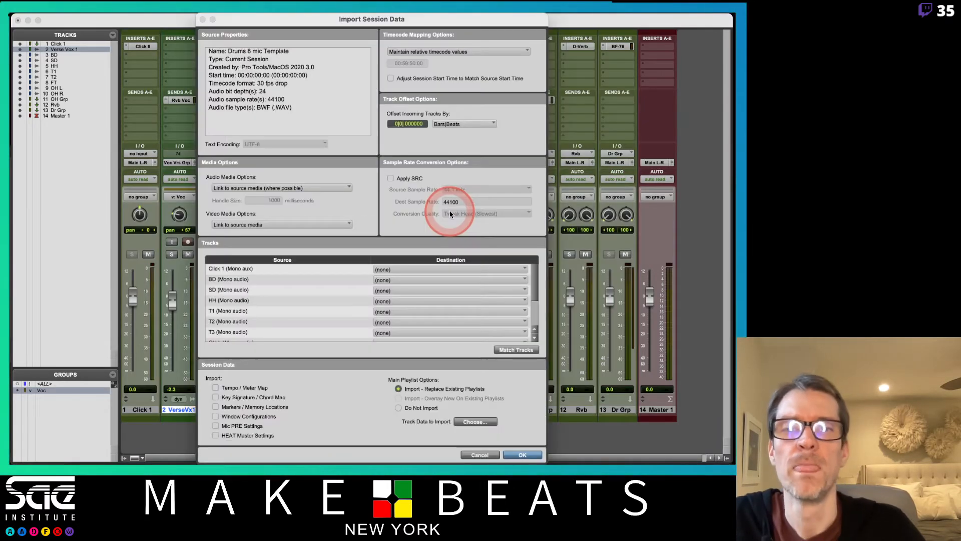
# - Map the BD source track onto the existing 3 BD track, set the main playlist option to Do Not Import, and import without saving a report
pyautogui.click(302, 279)
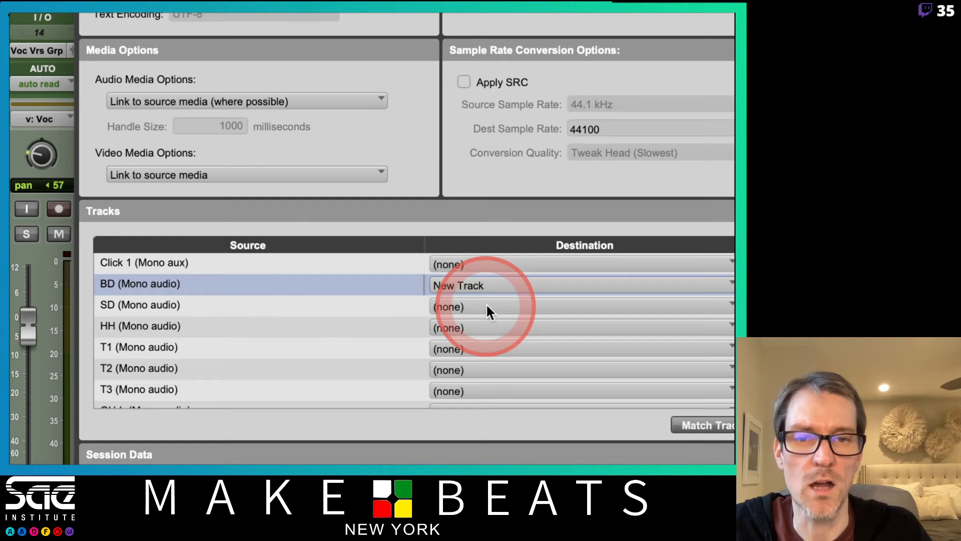
pyautogui.click(401, 279)
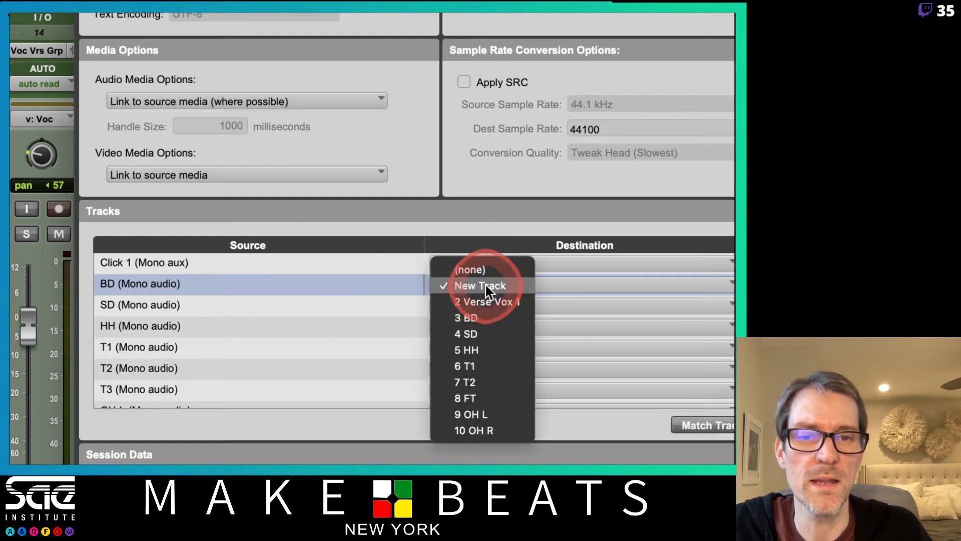
pyautogui.moveTo(486, 285); pyautogui.dragTo(488, 314)
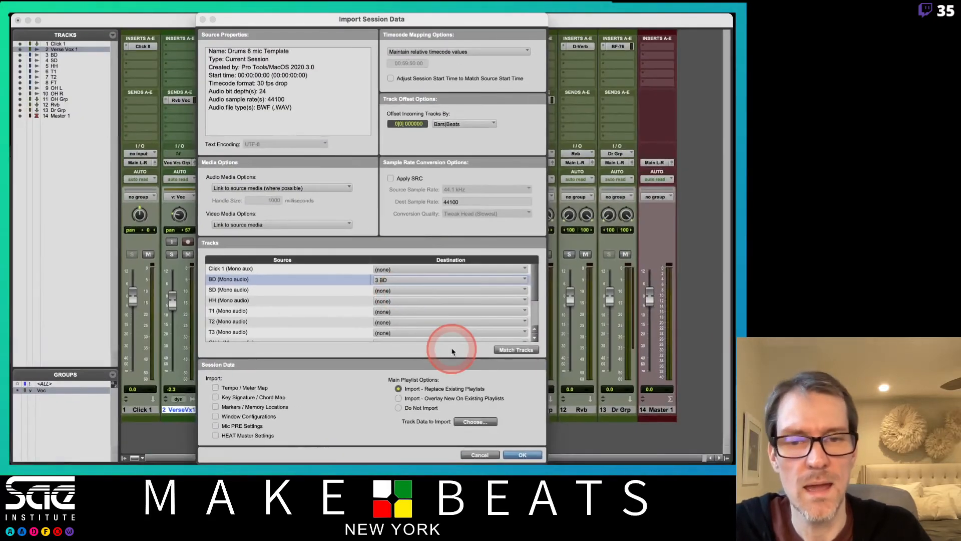
pyautogui.moveTo(401, 413); pyautogui.dragTo(399, 409)
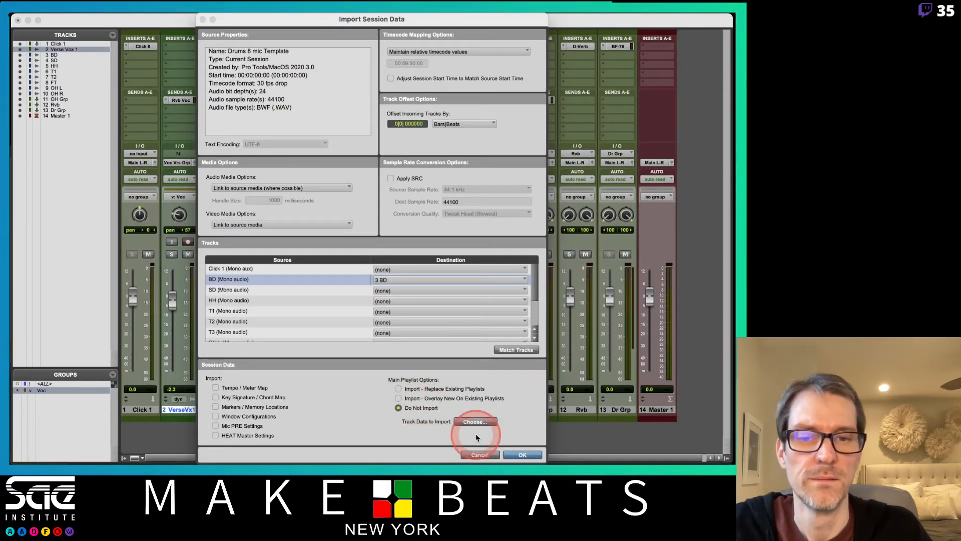
pyautogui.click(522, 454)
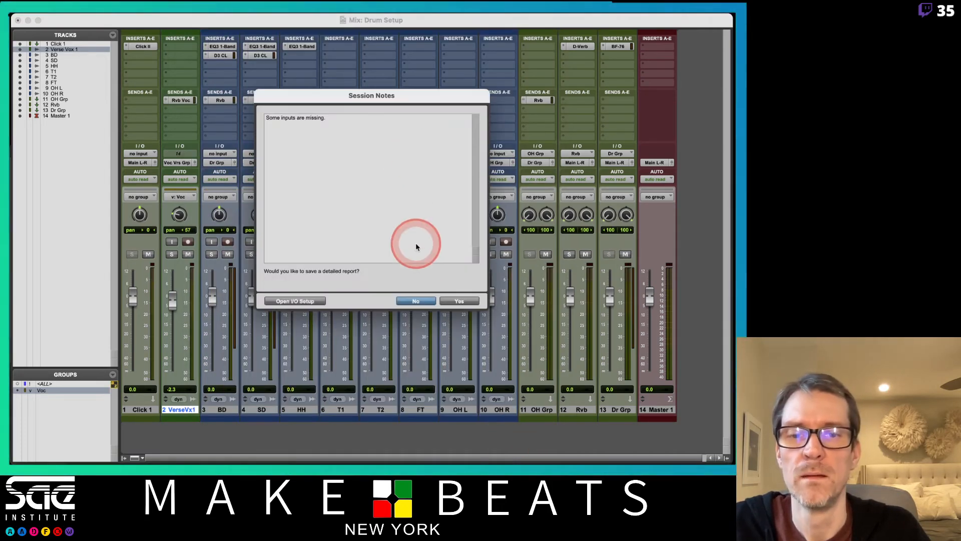
pyautogui.click(416, 301)
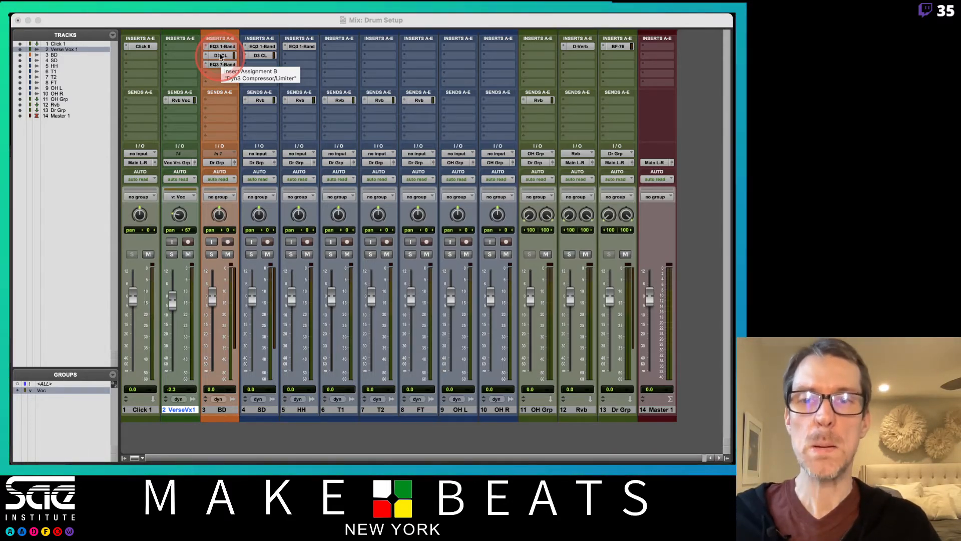
# - Switch to the Import Session Data PDF notes and page through the slides on audio media options and effects chains
pyautogui.press('super+Tab')
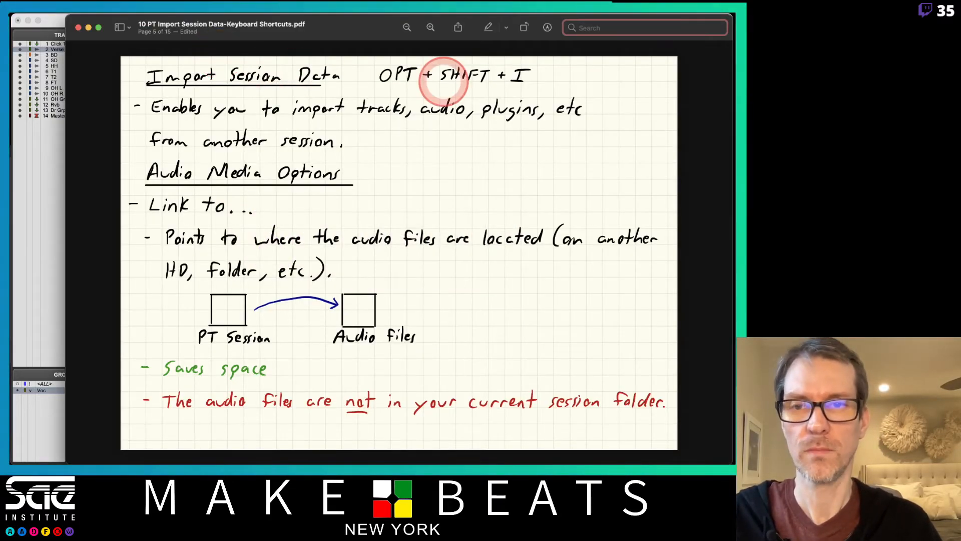
pyautogui.click(378, 56)
pyautogui.press('Down')
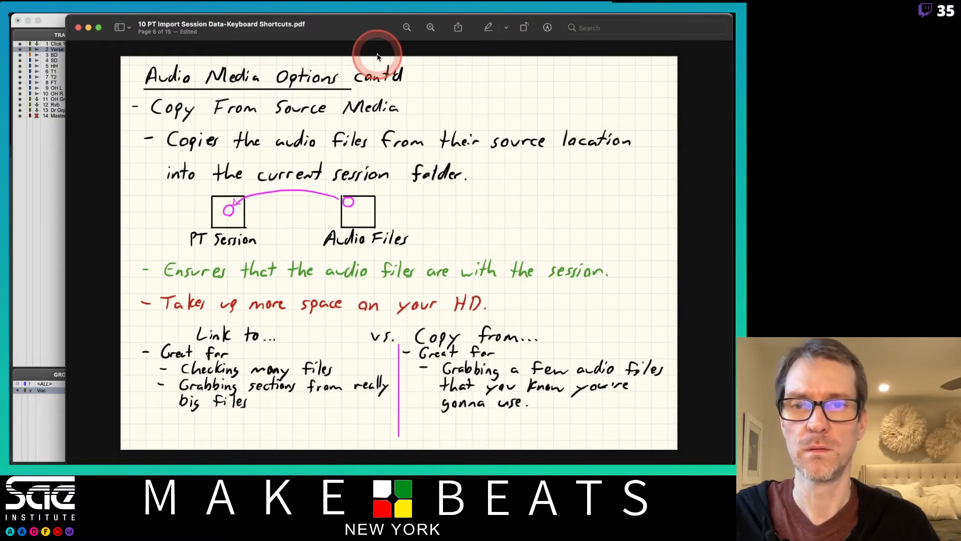
pyautogui.press('Down')
pyautogui.press('Down')
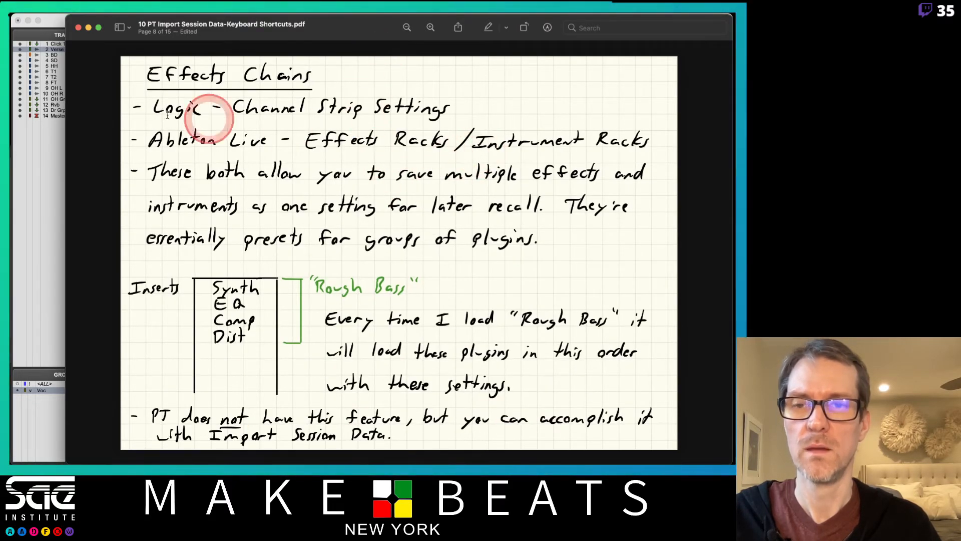
pyautogui.press('Down')
pyautogui.press('Down')
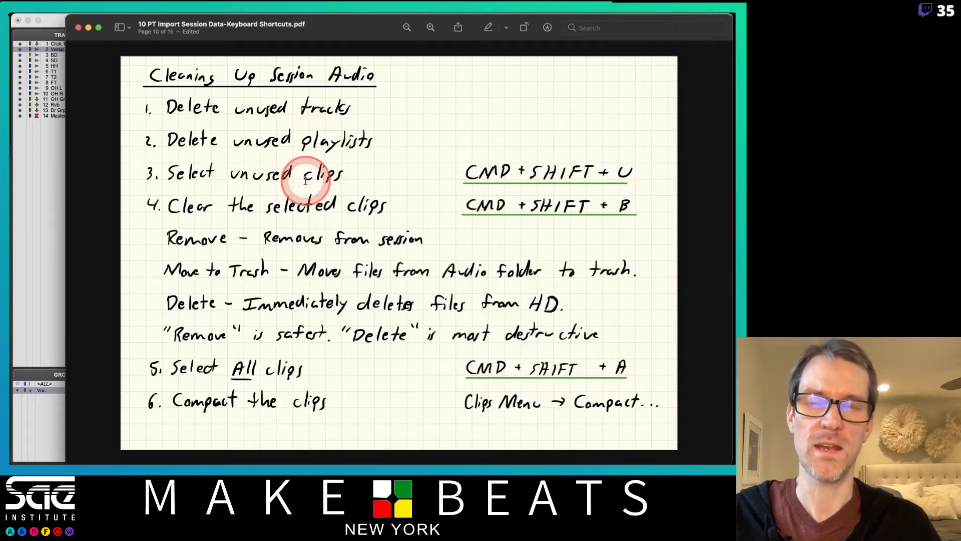
pyautogui.press('Up')
pyautogui.press('Up')
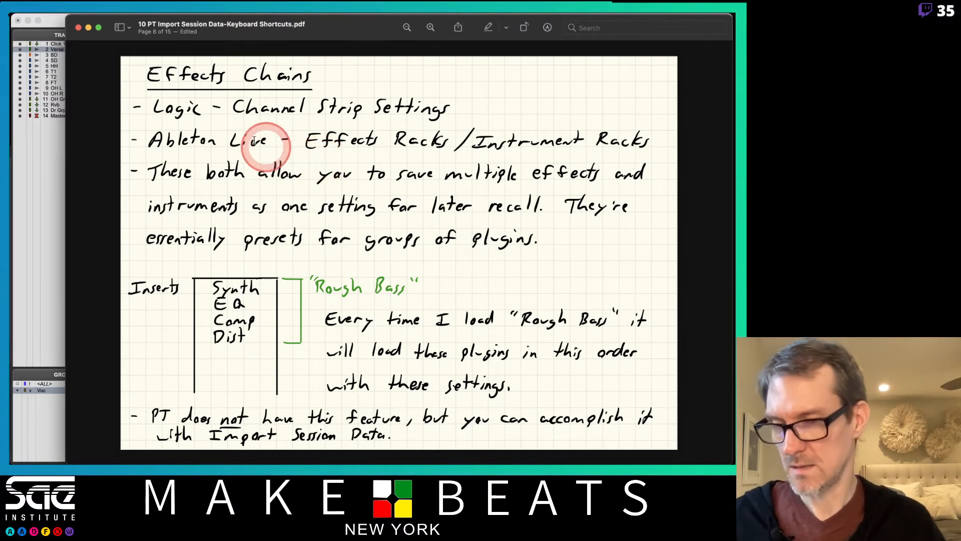
pyautogui.click(58, 21)
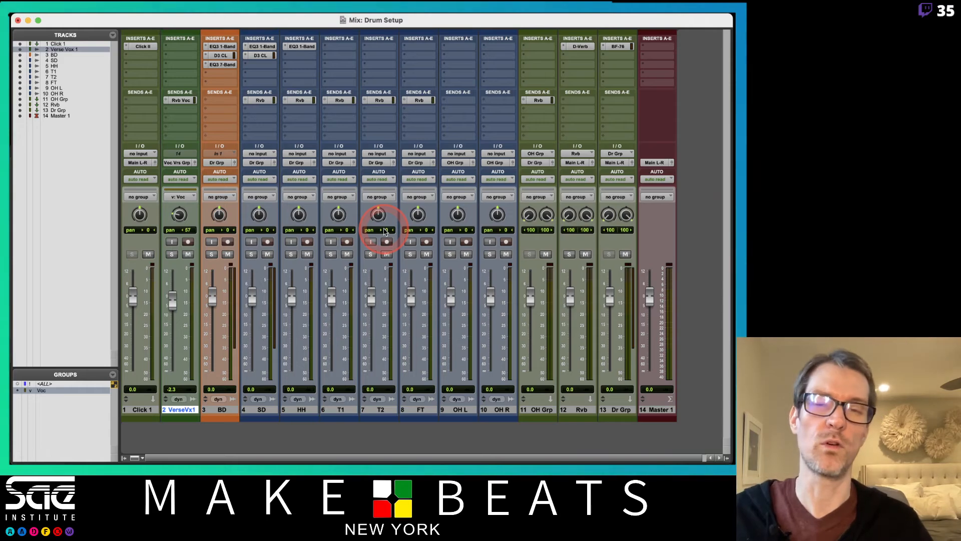
pyautogui.press('super+Tab')
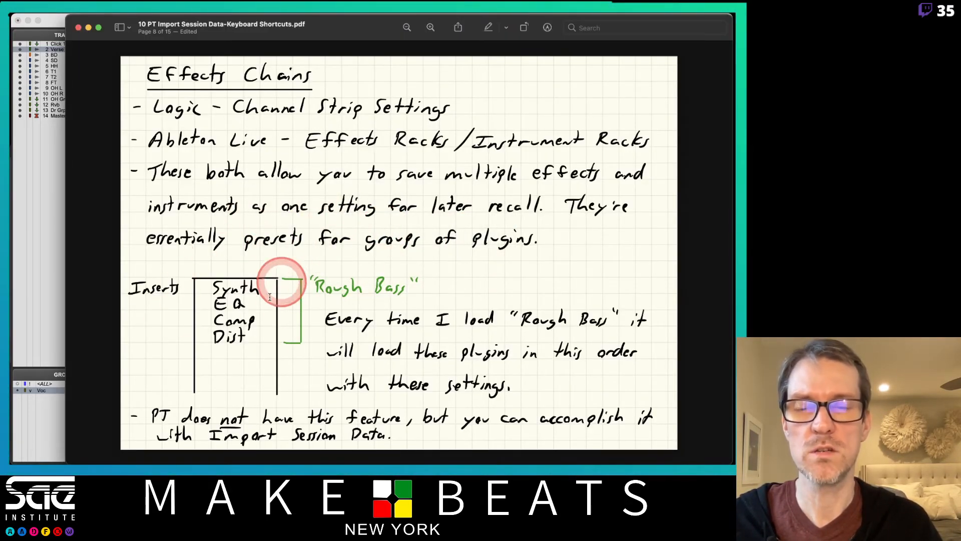
pyautogui.press('super+Tab')
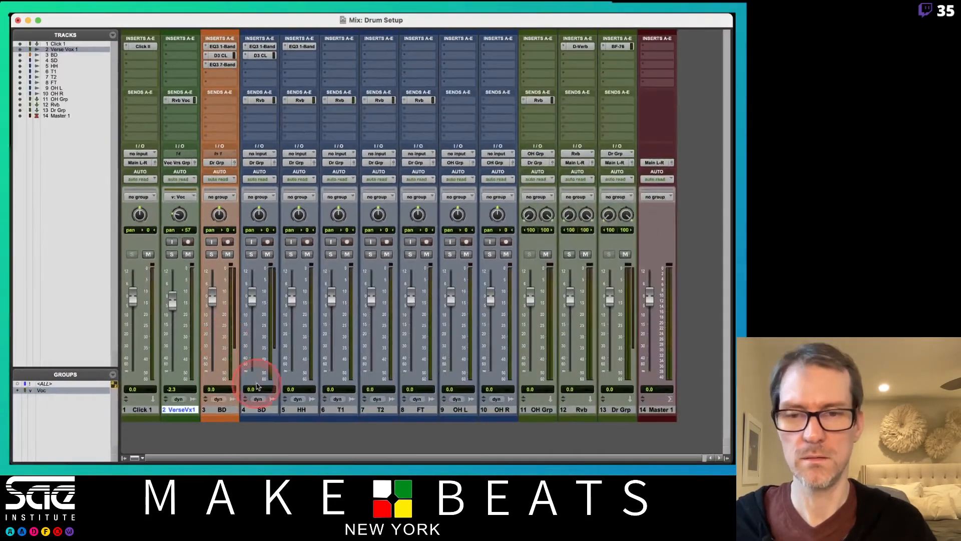
# - Start saving the BD track as a track preset named Tony G BD 1 Settings in the Tony Presets category
pyautogui.rightClick(223, 412)
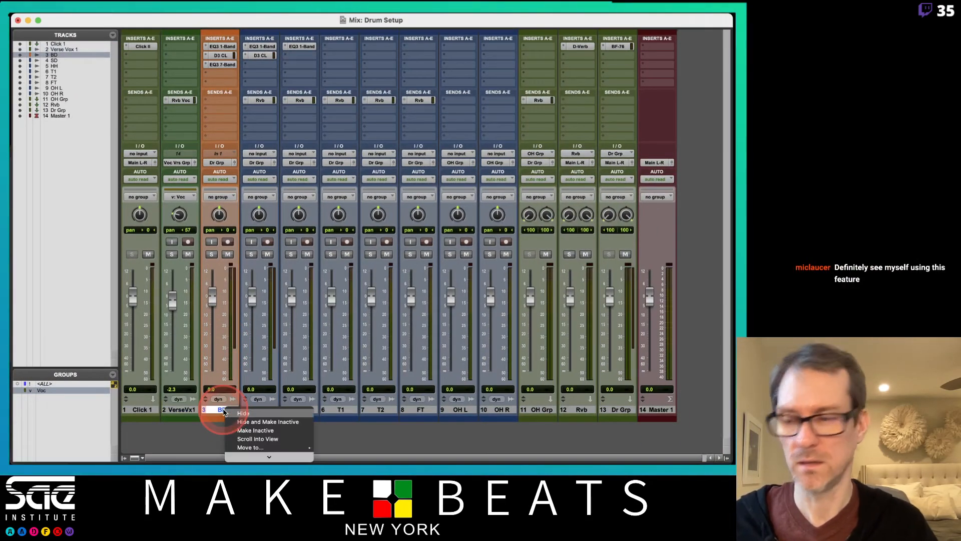
pyautogui.moveTo(283, 457)
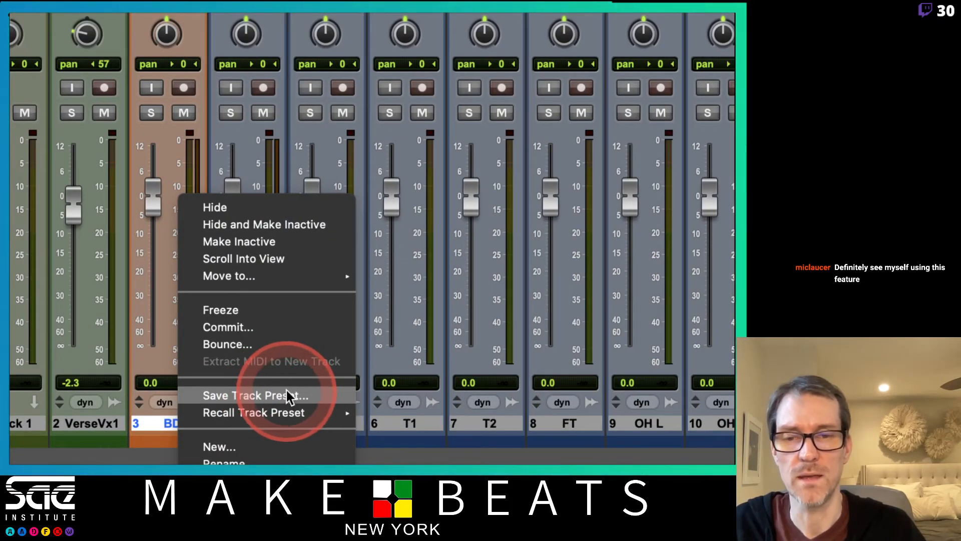
pyautogui.click(294, 397)
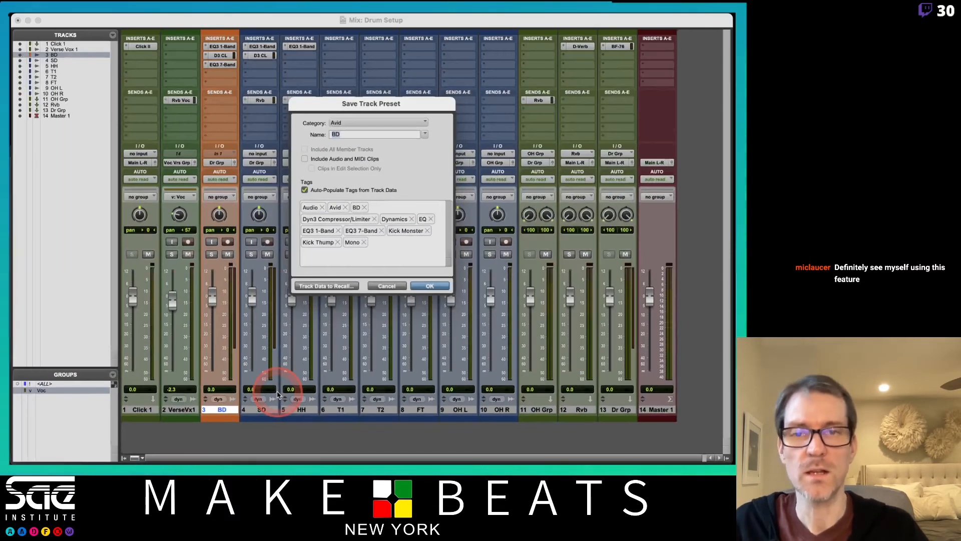
pyautogui.click(371, 134)
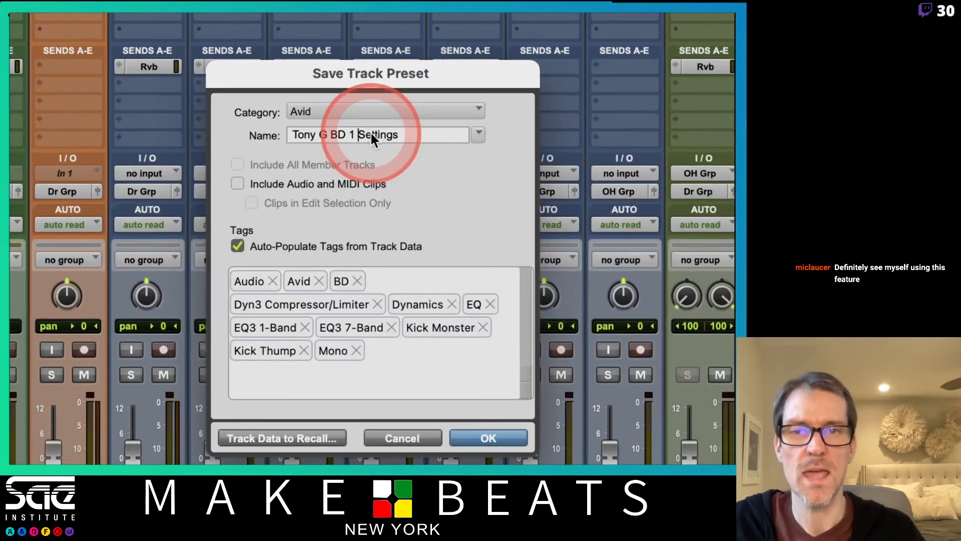
pyautogui.click(352, 112)
pyautogui.click(419, 136)
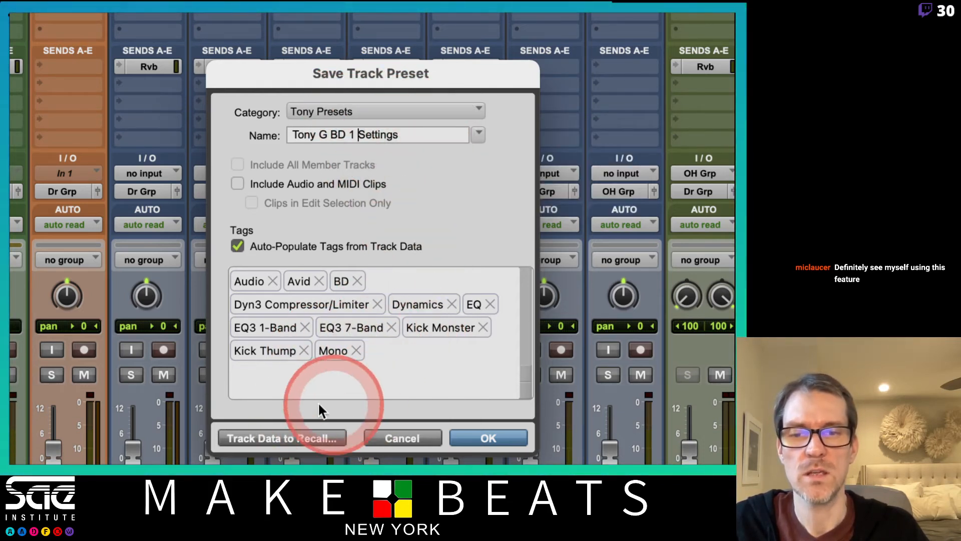
# - Restrict the preset's track data to recall to preset 1 plug-in data, then save the track preset
pyautogui.click(294, 443)
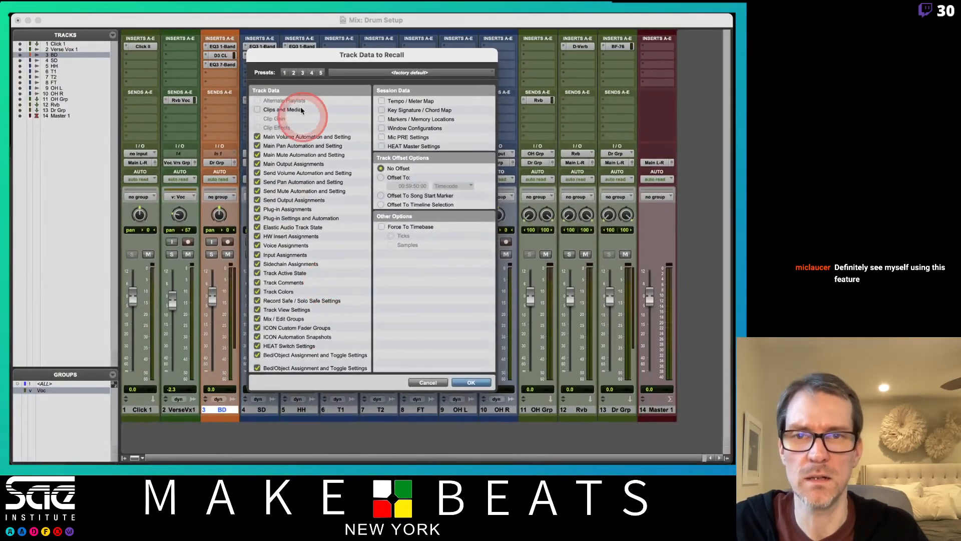
pyautogui.click(294, 73)
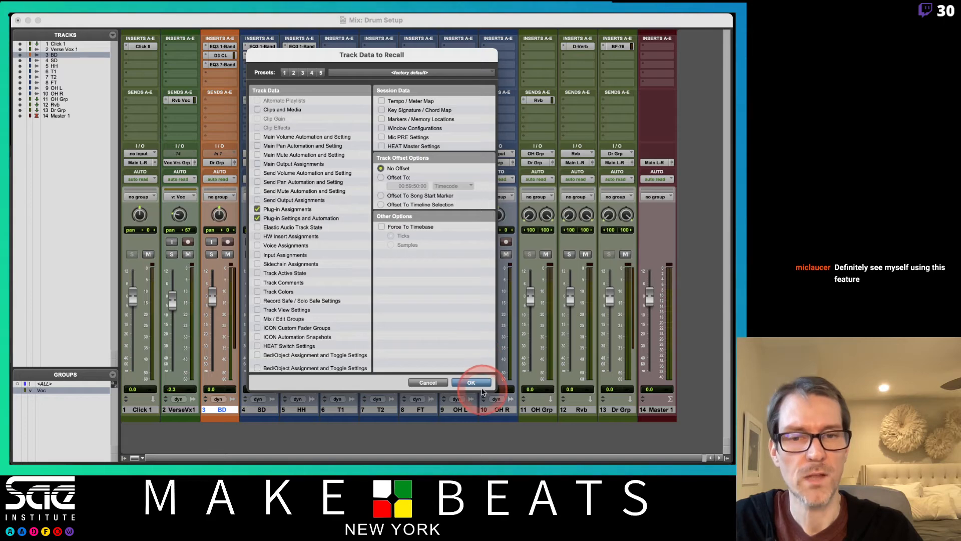
pyautogui.click(472, 382)
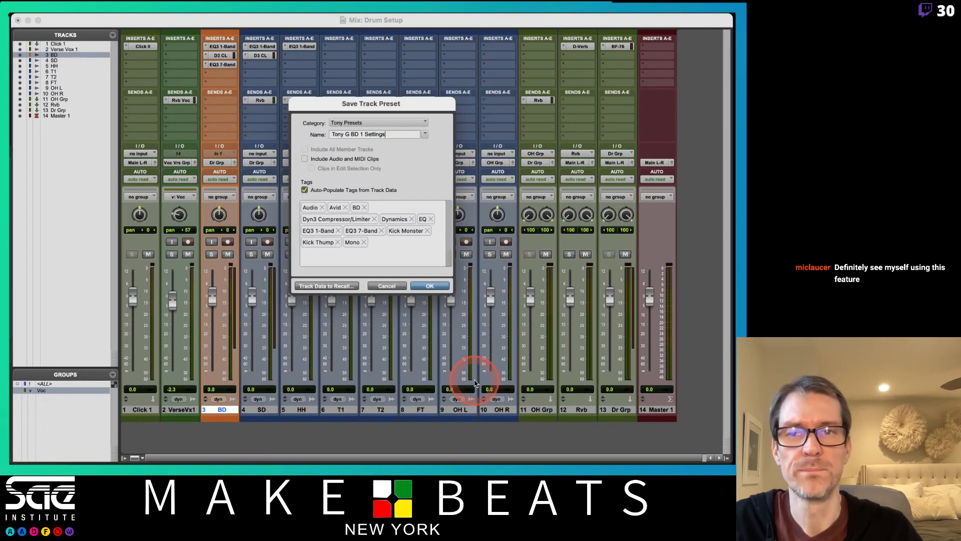
pyautogui.click(429, 285)
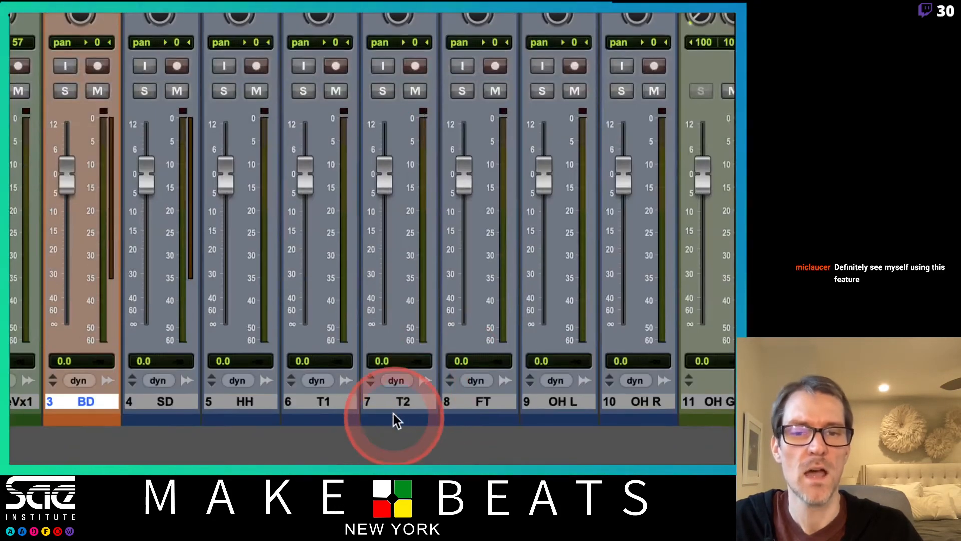
# - Recall the Tony G BD 1 Settings track preset from Tony Presets onto the T2 track
pyautogui.rightClick(390, 402)
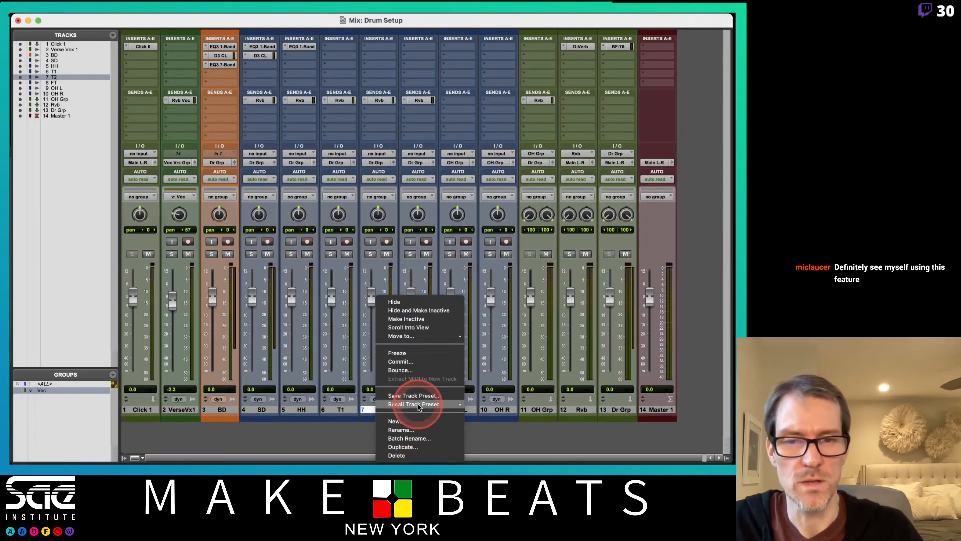
pyautogui.moveTo(423, 405)
pyautogui.moveTo(482, 415)
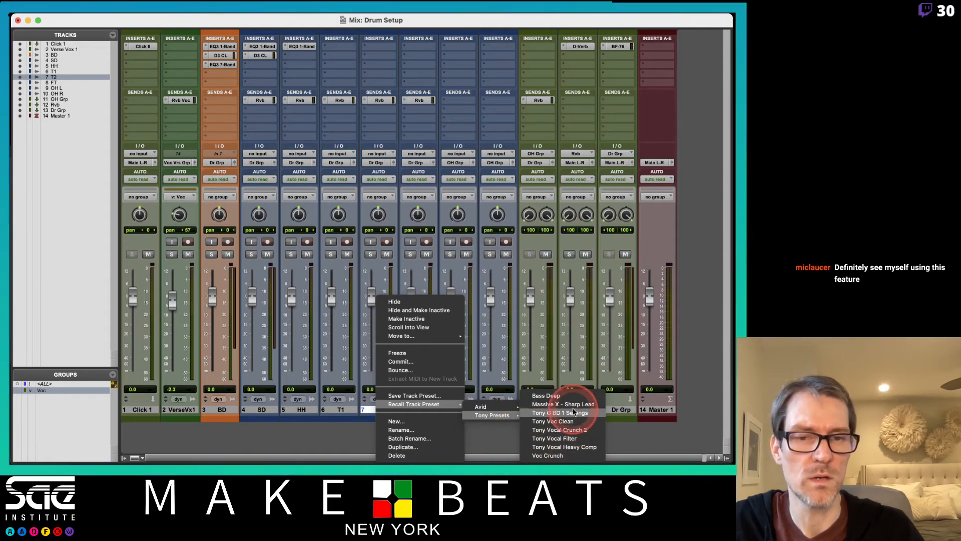
pyautogui.click(570, 413)
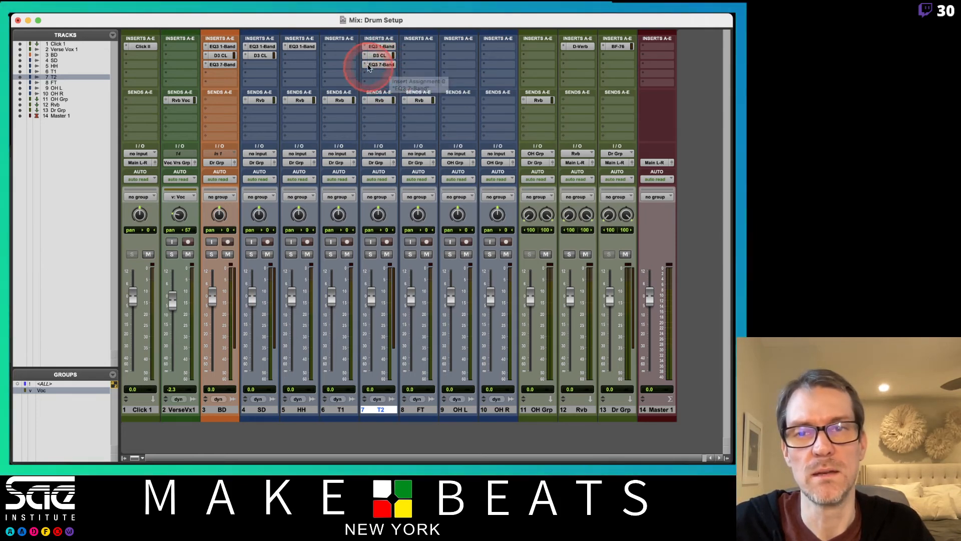
# - Switch back to the effects chains page of the PDF notes
pyautogui.rightClick(375, 410)
pyautogui.moveTo(420, 456)
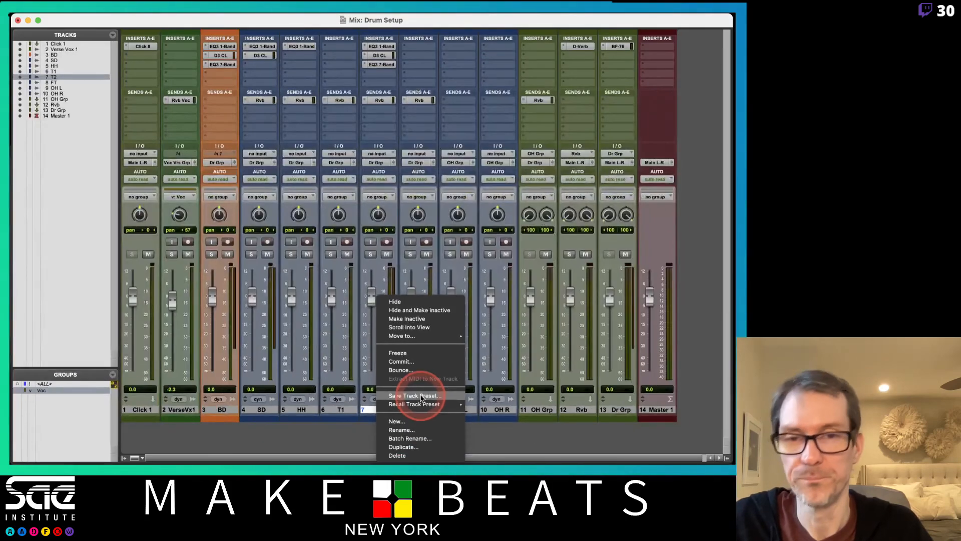
pyautogui.press('super+Tab')
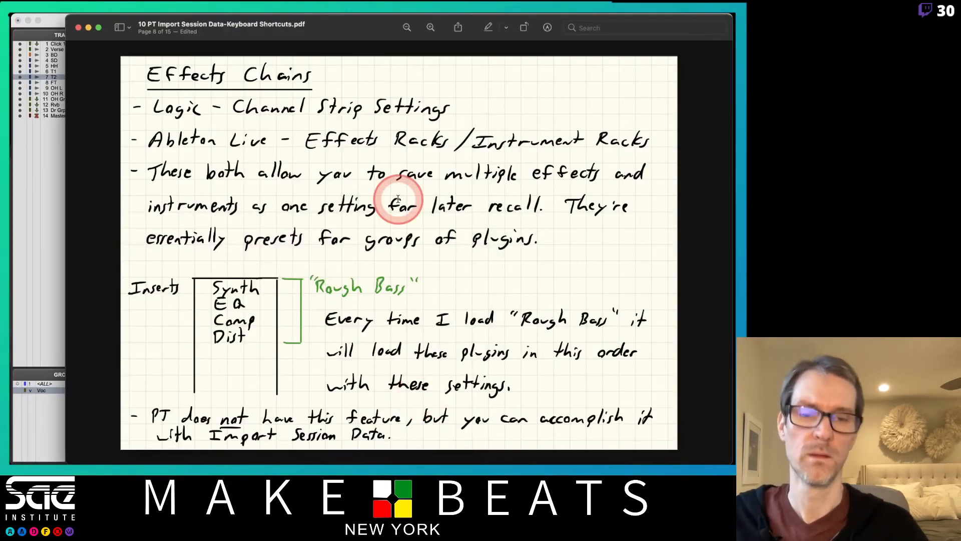
# - Scroll back through the PDF notes to review the Import Session Data and Audio Media Options pages
pyautogui.scroll(5, 398, 200)
pyautogui.scroll(5, 398, 199)
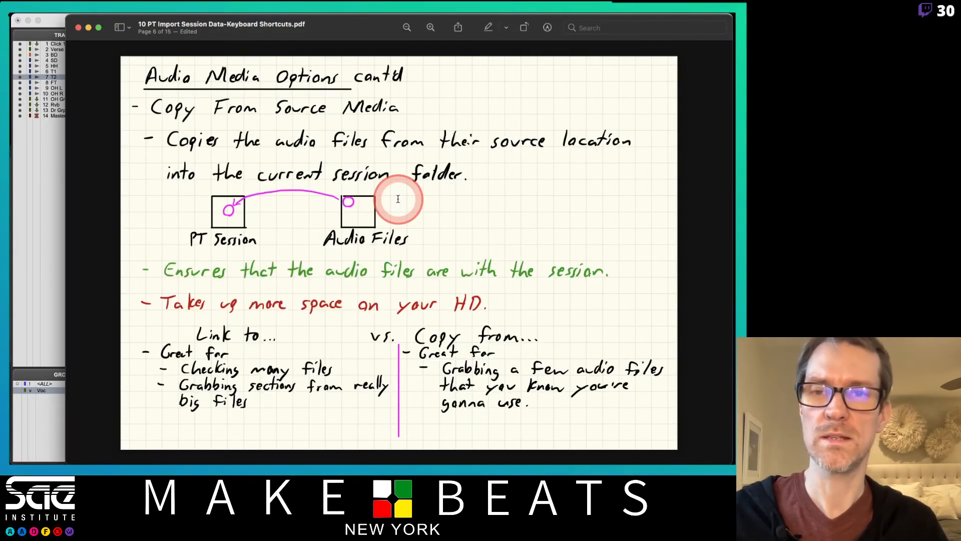
pyautogui.scroll(5, 398, 199)
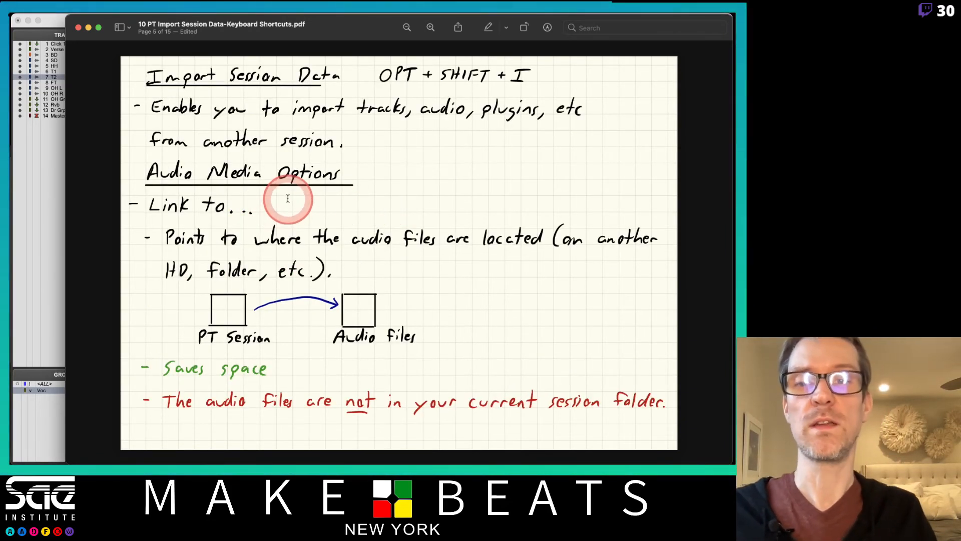
pyautogui.scroll(-5, 288, 197)
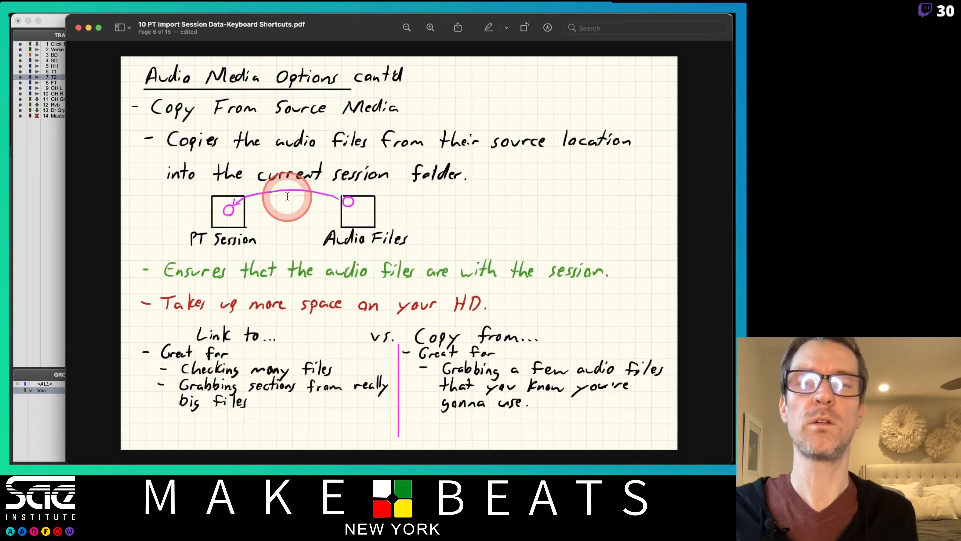
pyautogui.scroll(5, 287, 197)
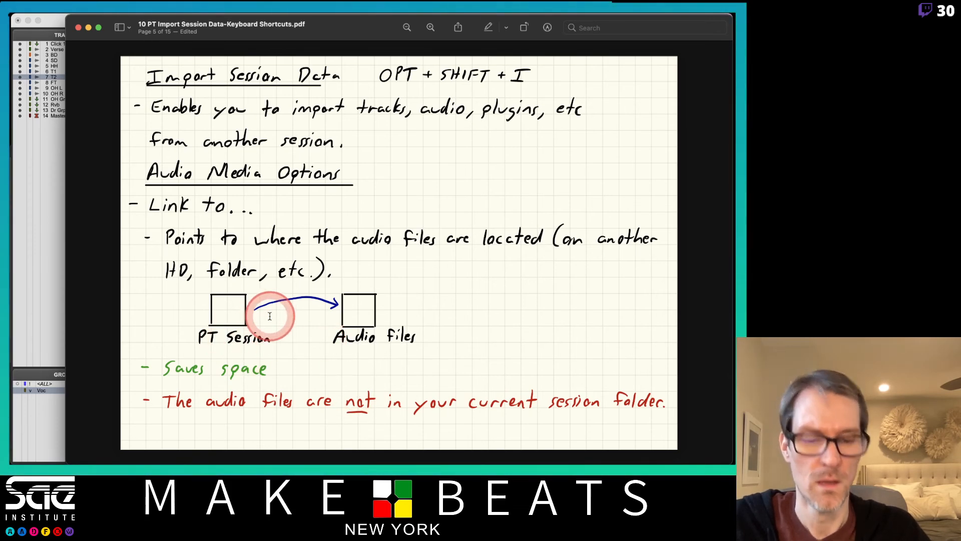
pyautogui.press('Down')
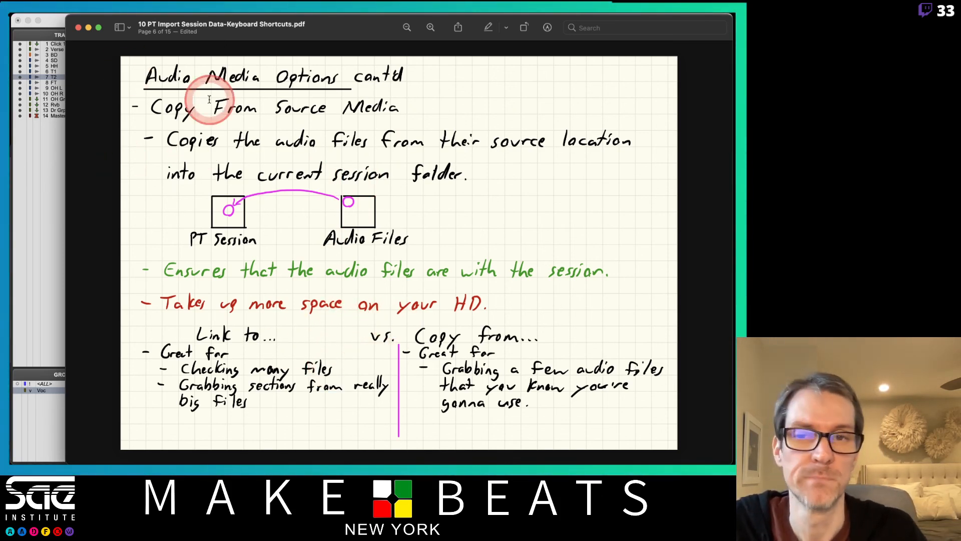
# - Page forward to the Cleaning Up Session Audio page of the notes and switch back to Pro Tools
pyautogui.moveTo(294, 16)
pyautogui.press('Right')
pyautogui.press('Right')
pyautogui.press('Right')
pyautogui.press('Right')
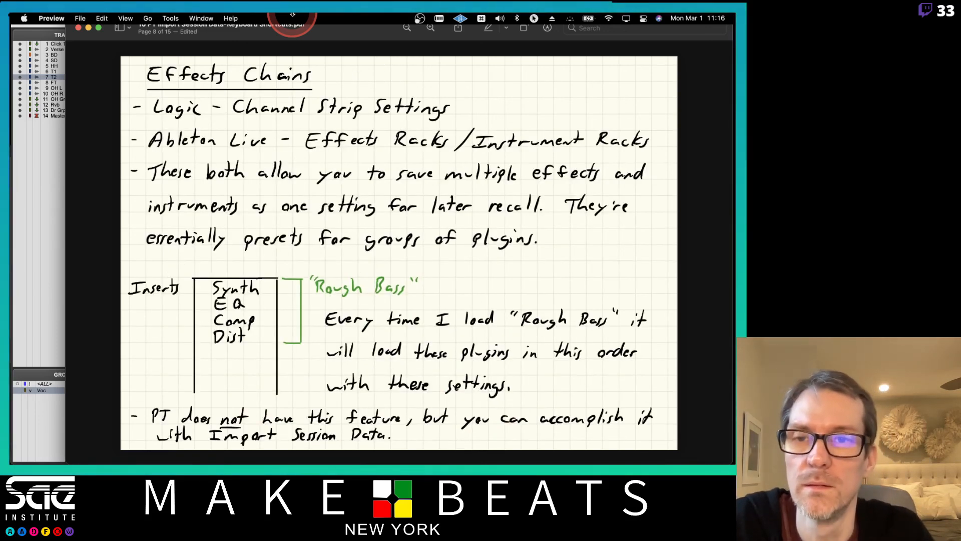
pyautogui.press('Right')
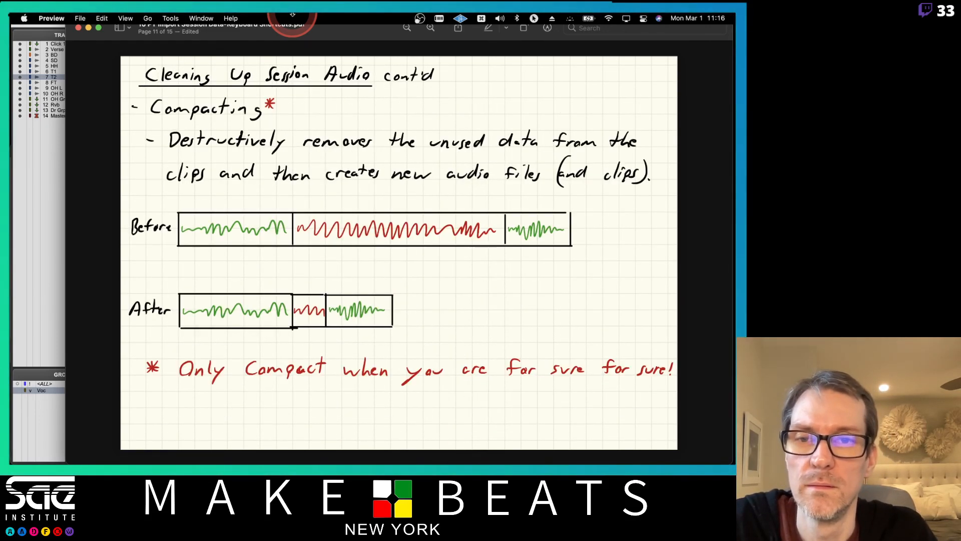
pyautogui.press('Left')
pyautogui.press('super+Tab')
pyautogui.press('super+Tab')
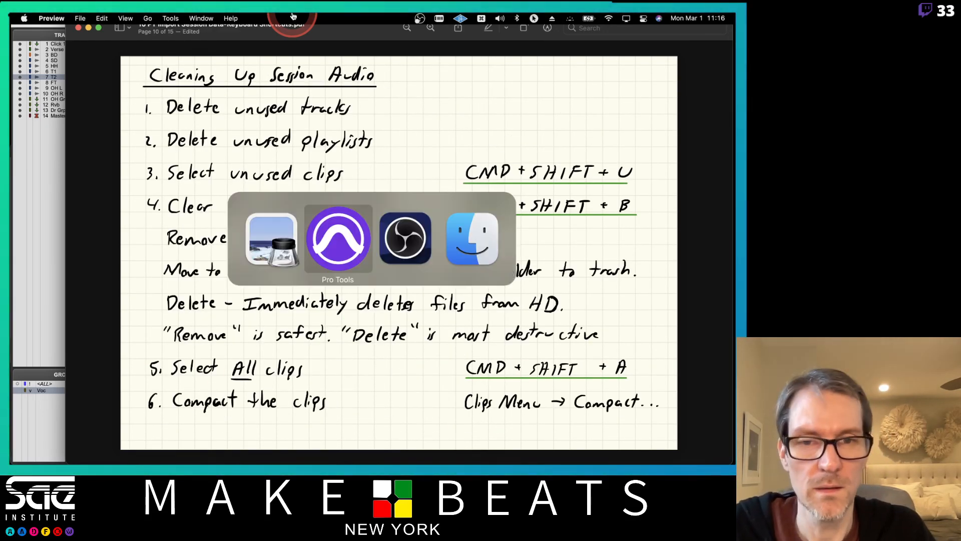